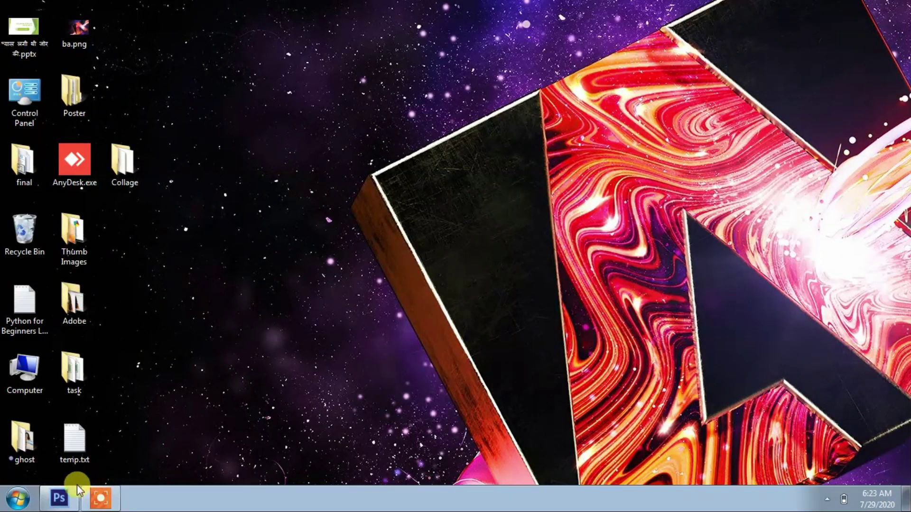
# - Restore the minimised Photoshop CS6 window from the taskbar
pyautogui.moveTo(61, 496)
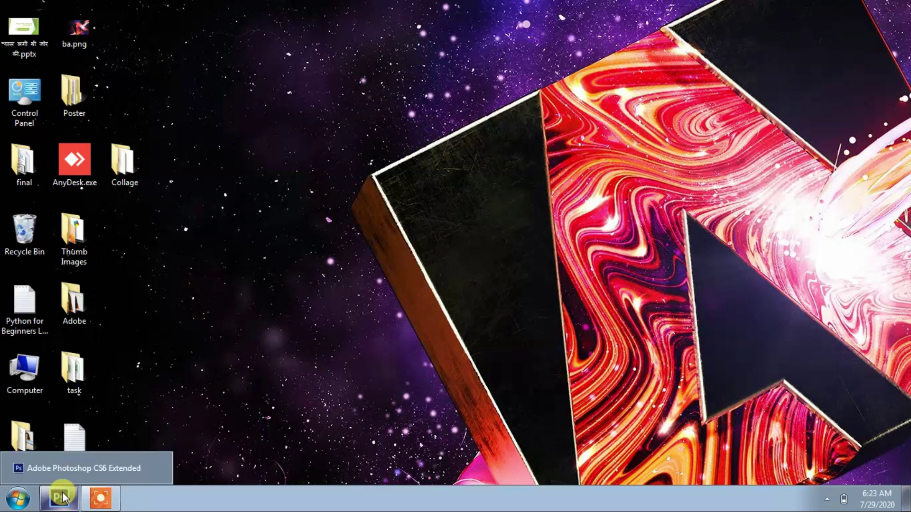
# - Create a new document named Picss, 1920 × 1080 pixels at 100 pixels/inch
pyautogui.click(61, 496)
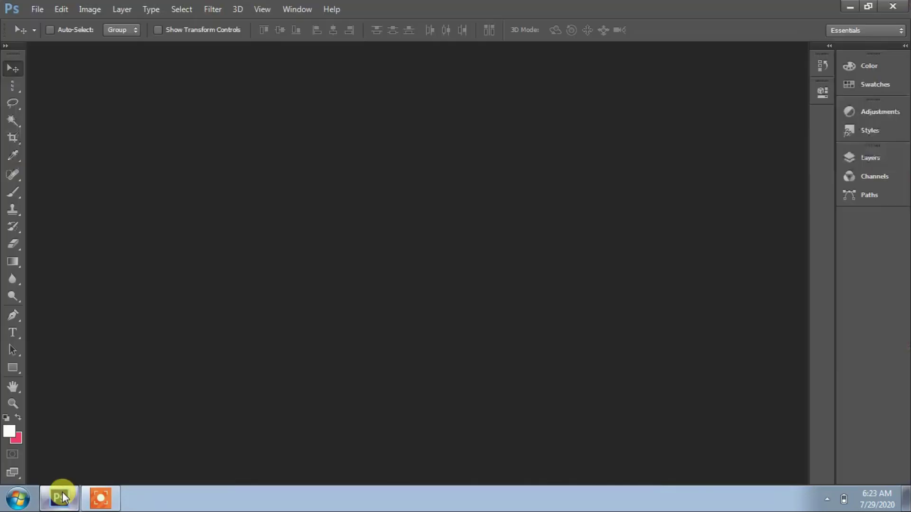
pyautogui.click(37, 9)
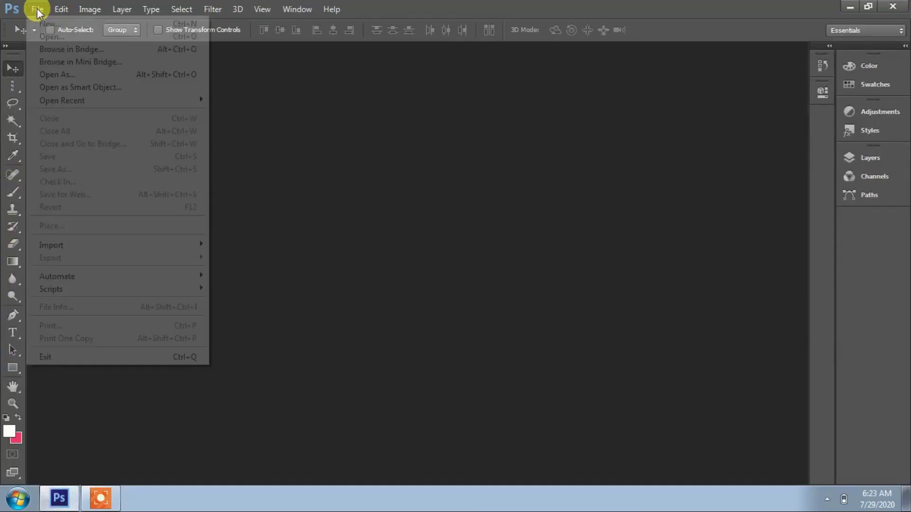
pyautogui.click(51, 25)
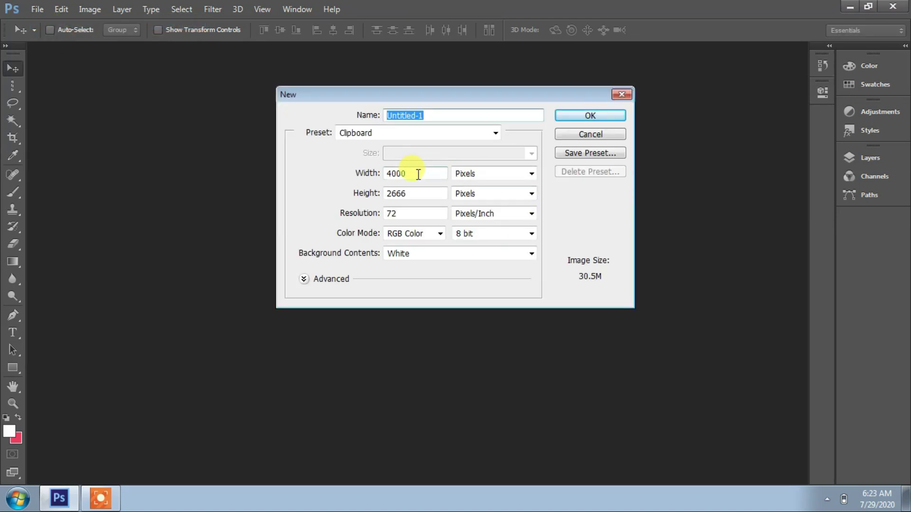
pyautogui.write('Picss')
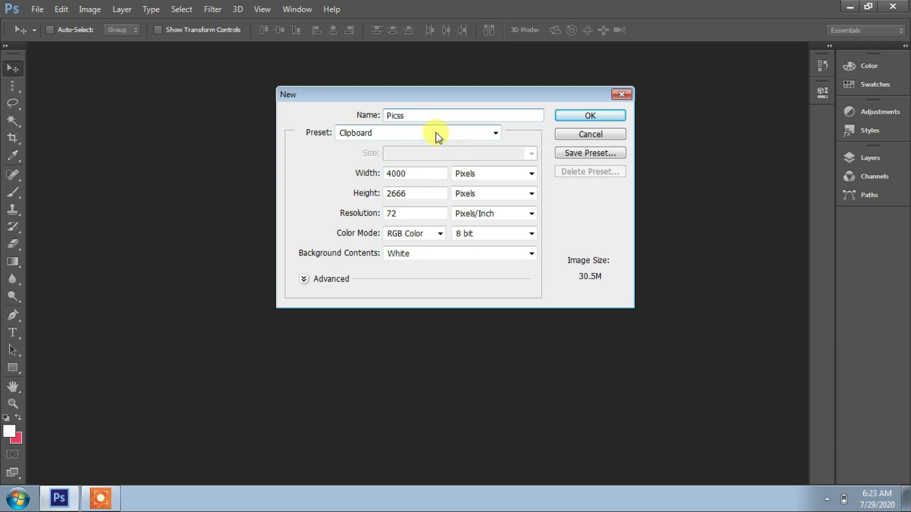
pyautogui.moveTo(428, 171); pyautogui.dragTo(339, 167)
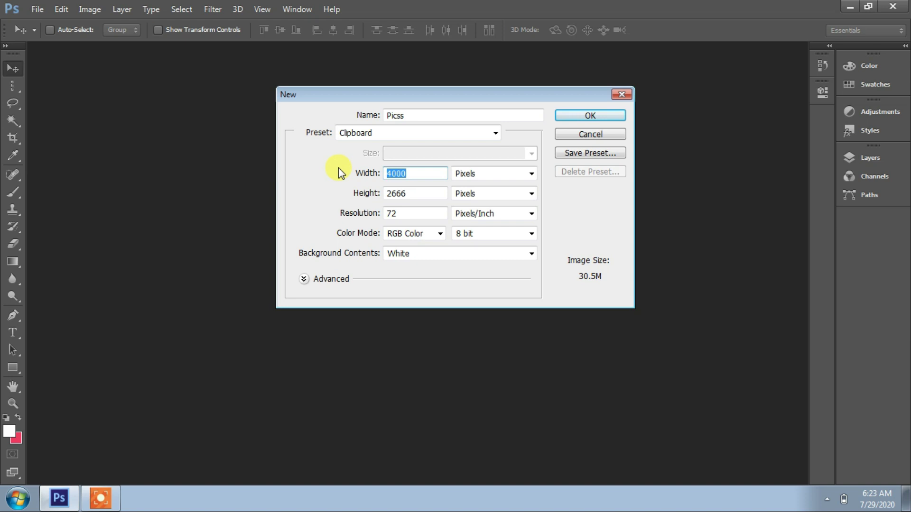
pyautogui.write('1920')
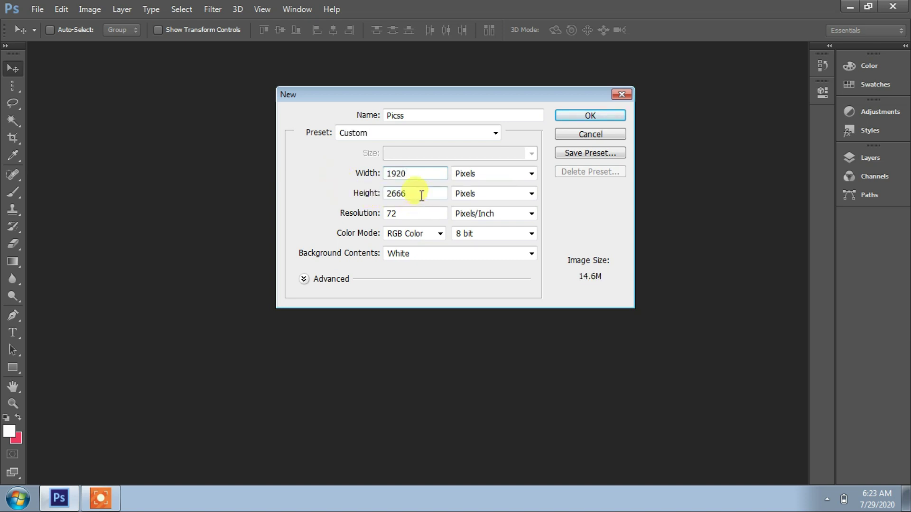
pyautogui.moveTo(417, 193); pyautogui.dragTo(358, 190)
pyautogui.write('1080')
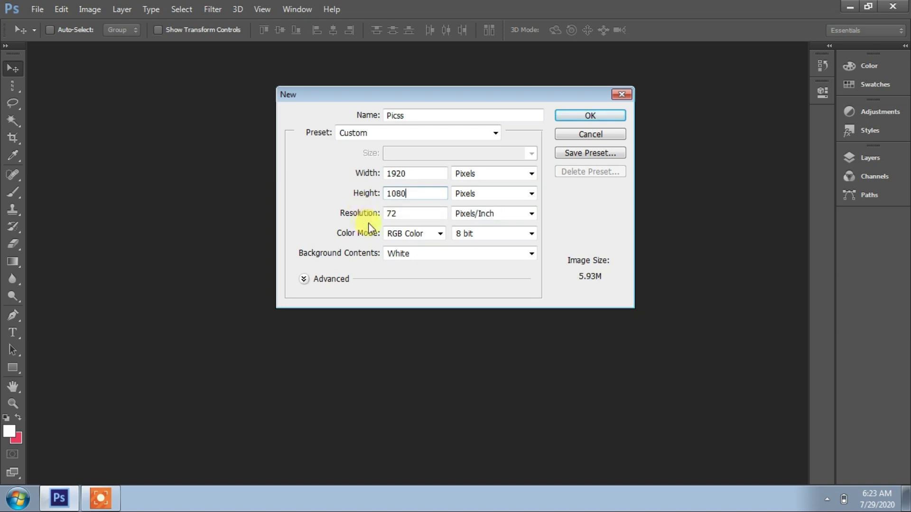
pyautogui.moveTo(400, 213); pyautogui.dragTo(362, 215)
pyautogui.write('100')
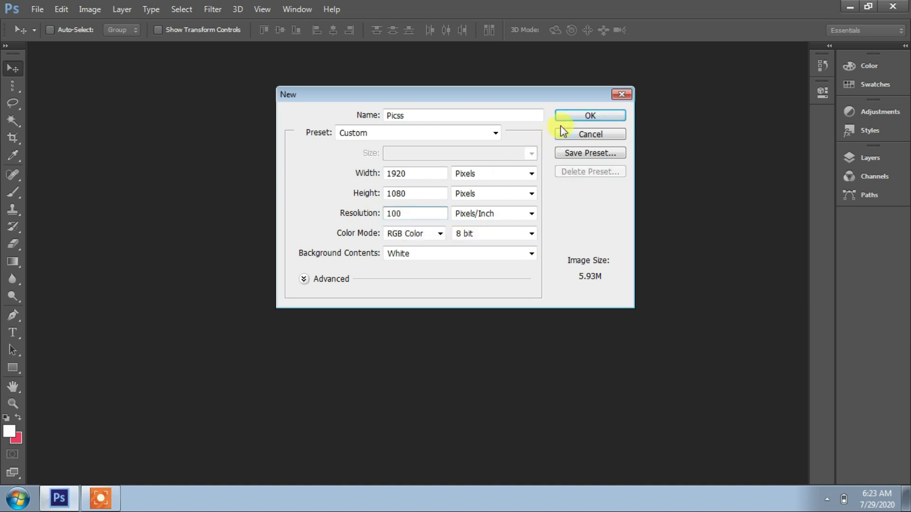
pyautogui.click(567, 113)
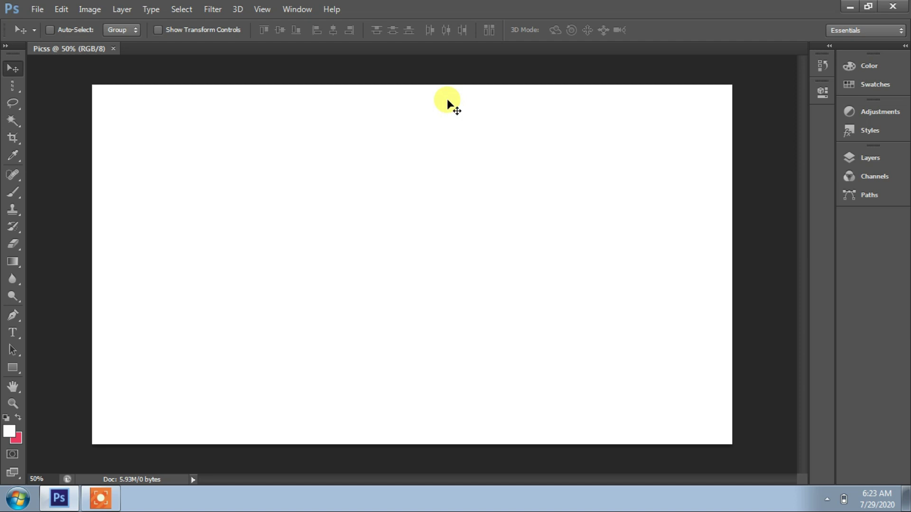
# - Add a vertical guide and place it at the canvas's horizontal centre
pyautogui.click(266, 12)
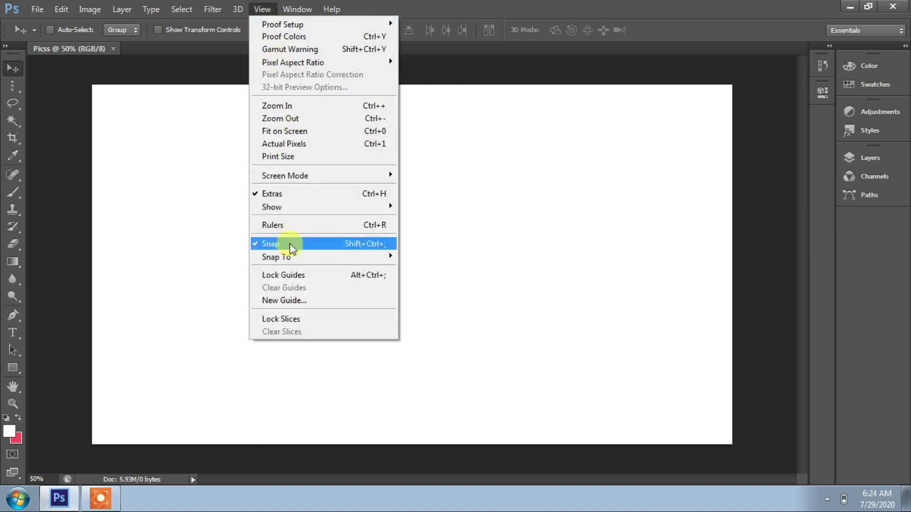
pyautogui.click(283, 301)
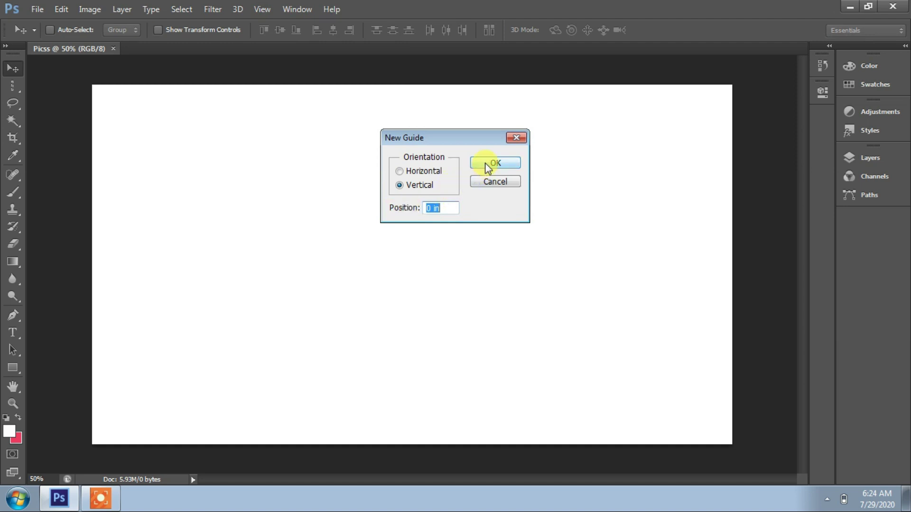
pyautogui.click(487, 167)
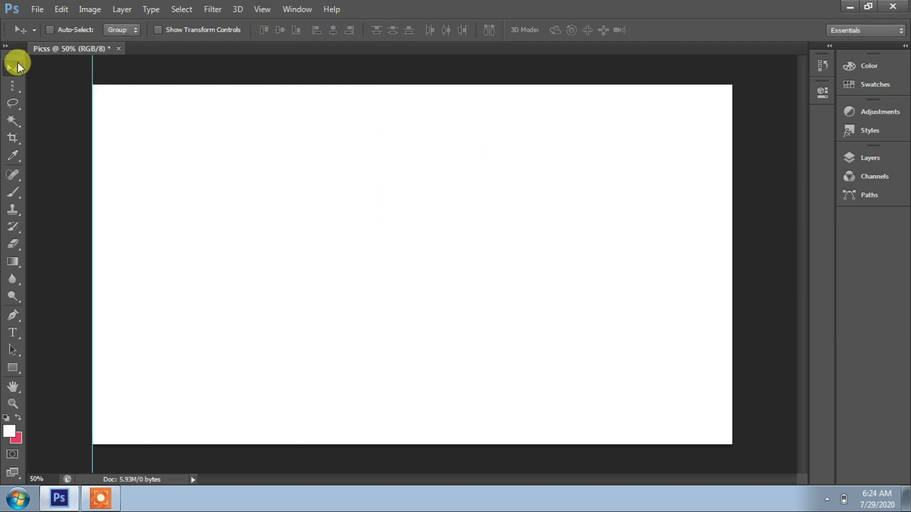
pyautogui.moveTo(87, 65); pyautogui.dragTo(733, 74)
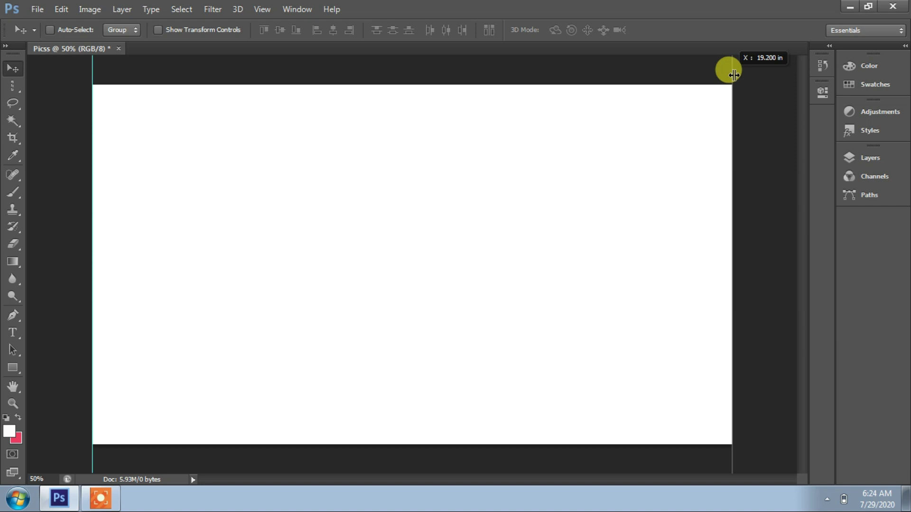
pyautogui.moveTo(733, 75); pyautogui.dragTo(412, 72)
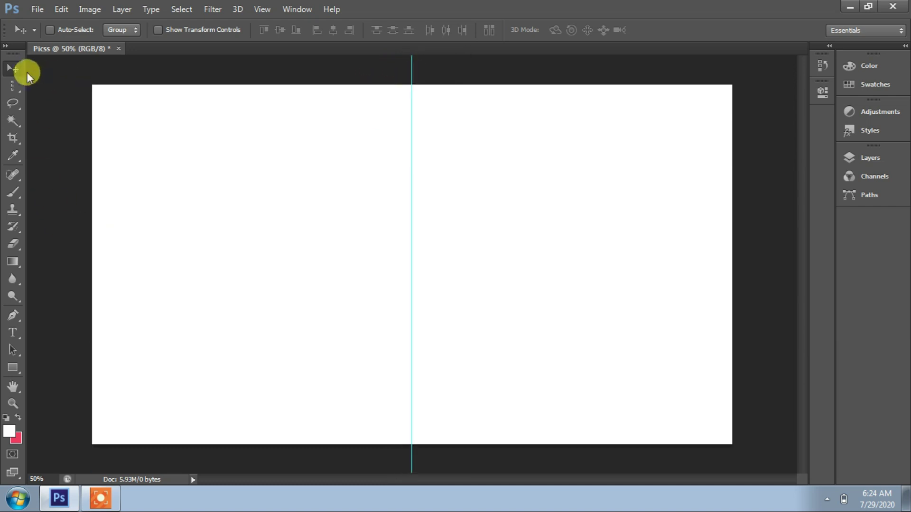
# - Add a horizontal guide and move it to the canvas's vertical middle
pyautogui.click(272, 9)
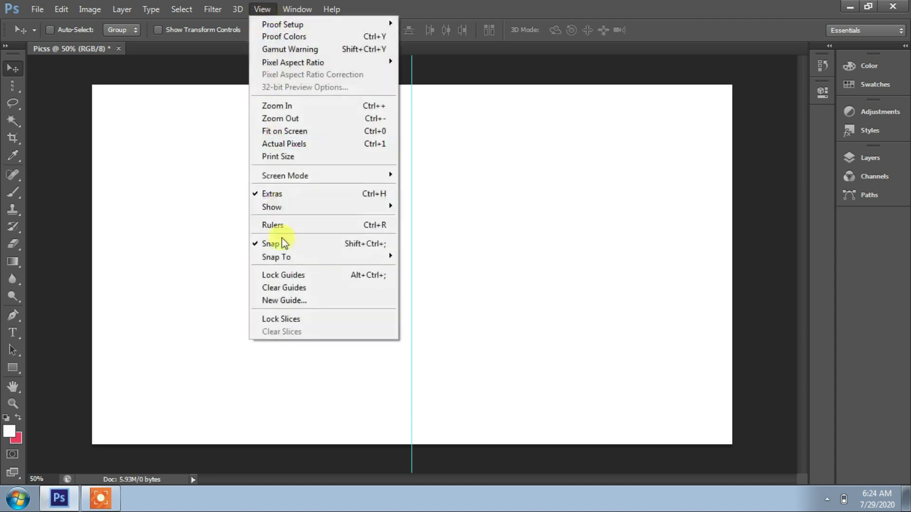
pyautogui.click(287, 300)
pyautogui.click(419, 170)
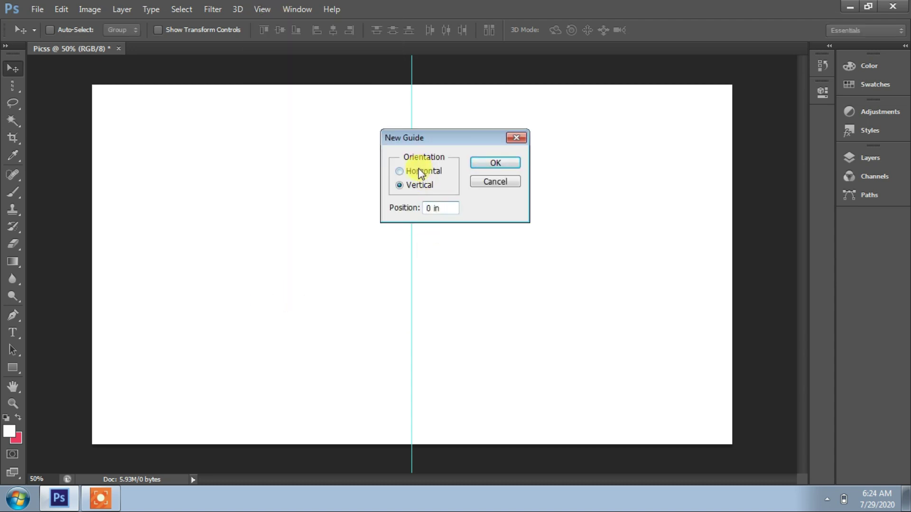
pyautogui.click(475, 165)
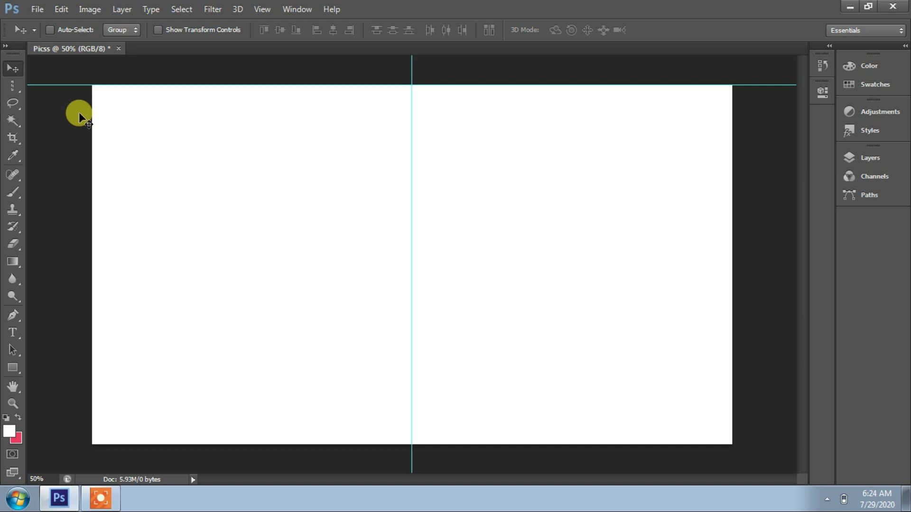
pyautogui.moveTo(67, 84); pyautogui.dragTo(93, 262)
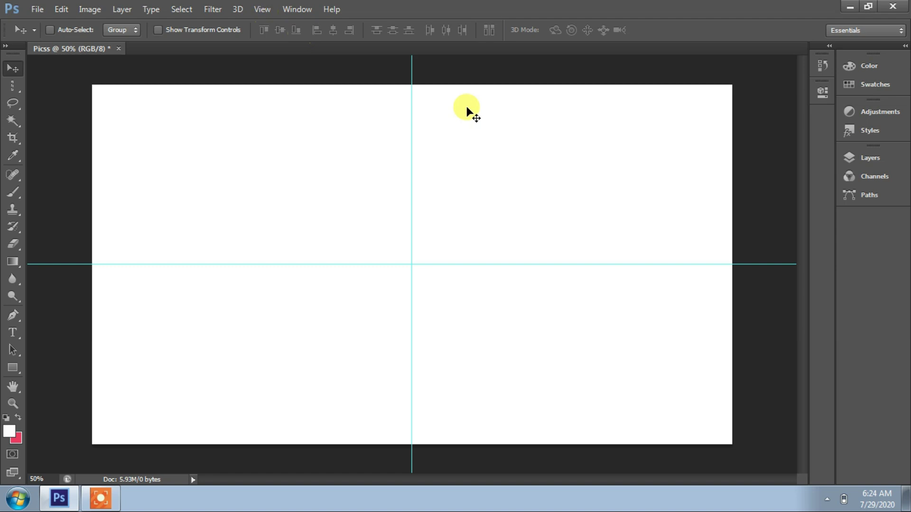
# - Add a new layer and select the top-left quadrant with the rectangular marquee
pyautogui.click(871, 161)
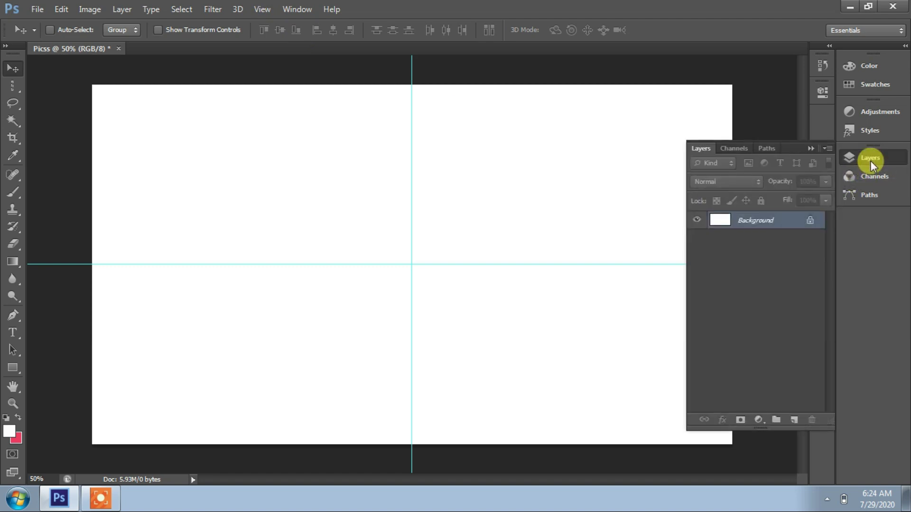
pyautogui.click(794, 420)
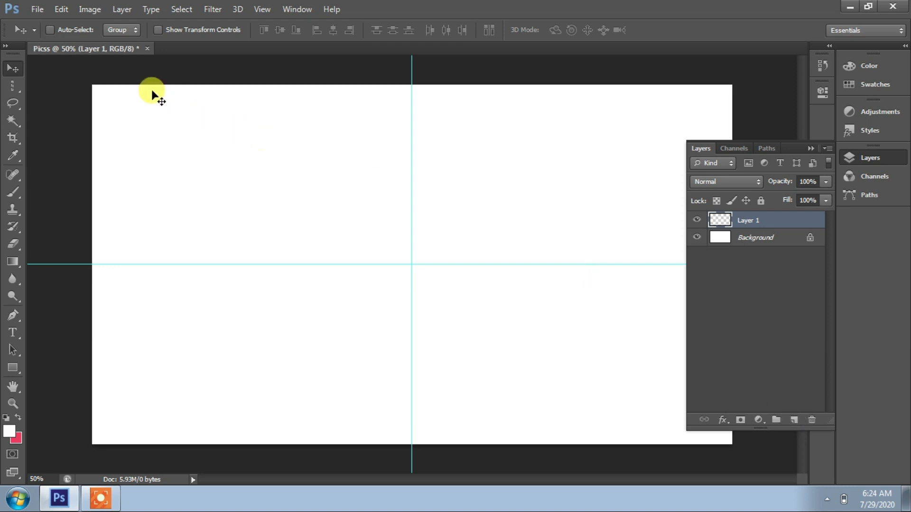
pyautogui.click(12, 85)
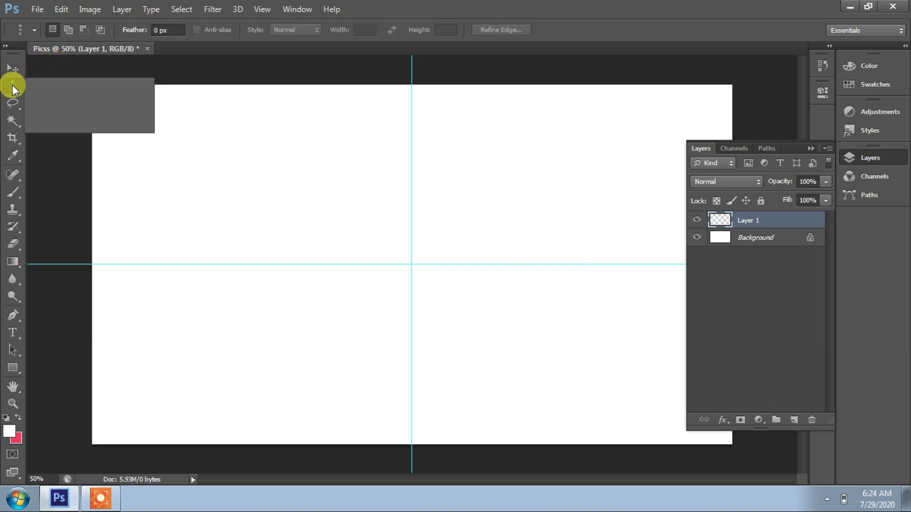
pyautogui.click(47, 86)
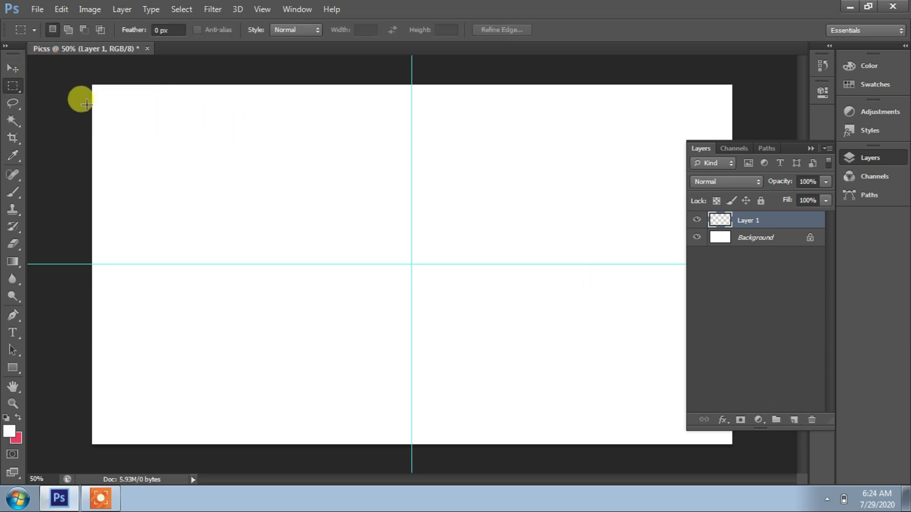
pyautogui.moveTo(107, 133); pyautogui.dragTo(411, 263)
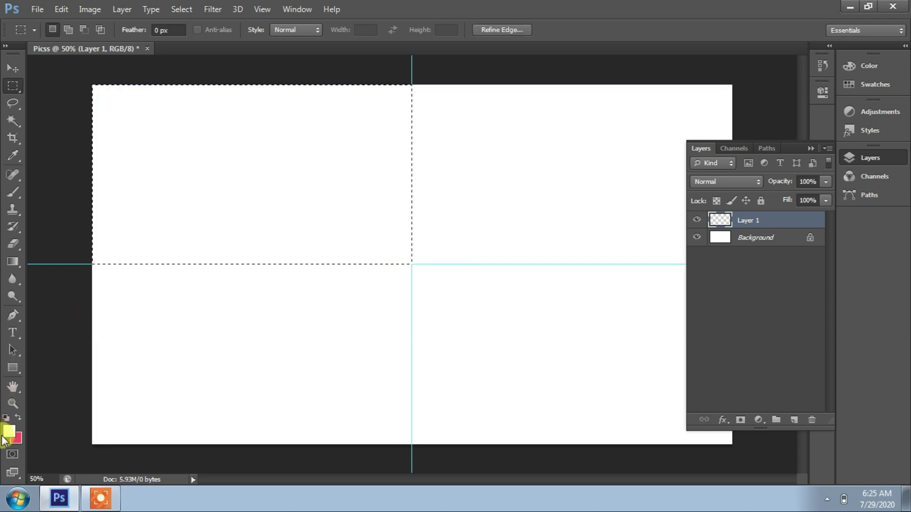
# - Fill the selected quadrant with the pinkish red background colour #ec3c61
pyautogui.click(22, 443)
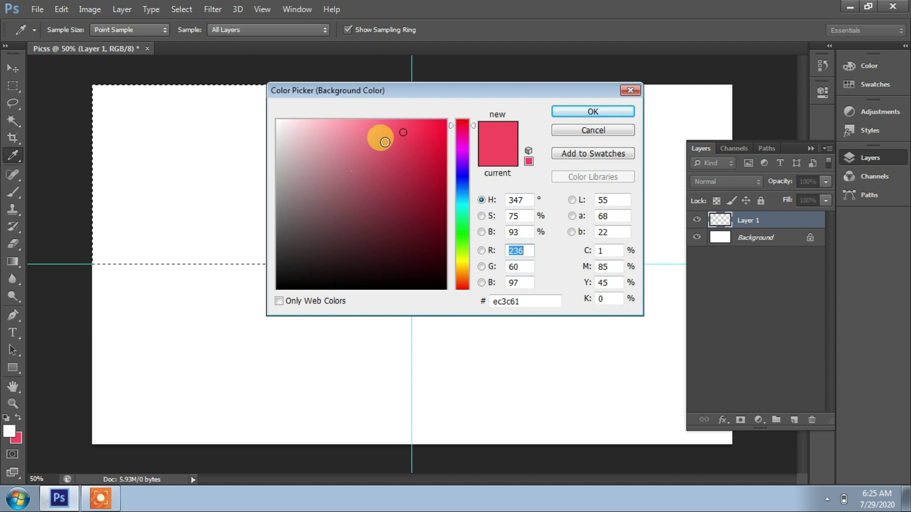
pyautogui.click(568, 112)
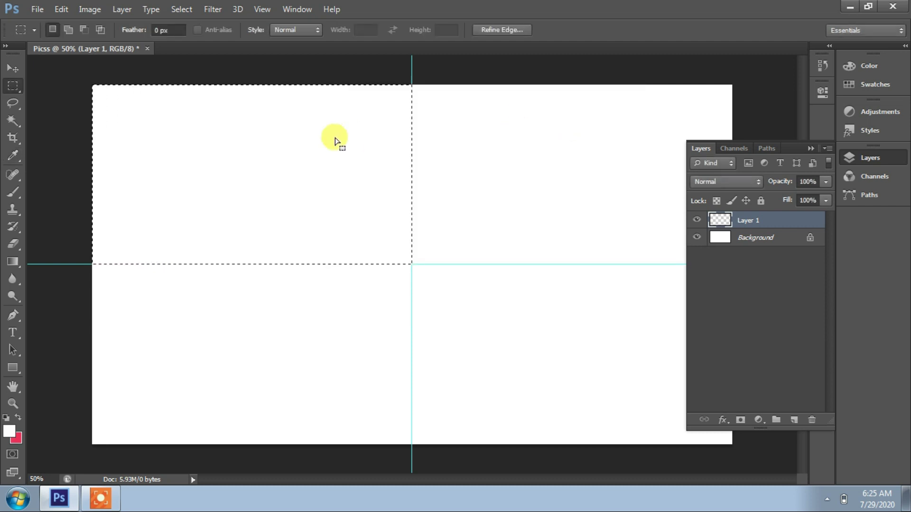
pyautogui.rightClick(284, 145)
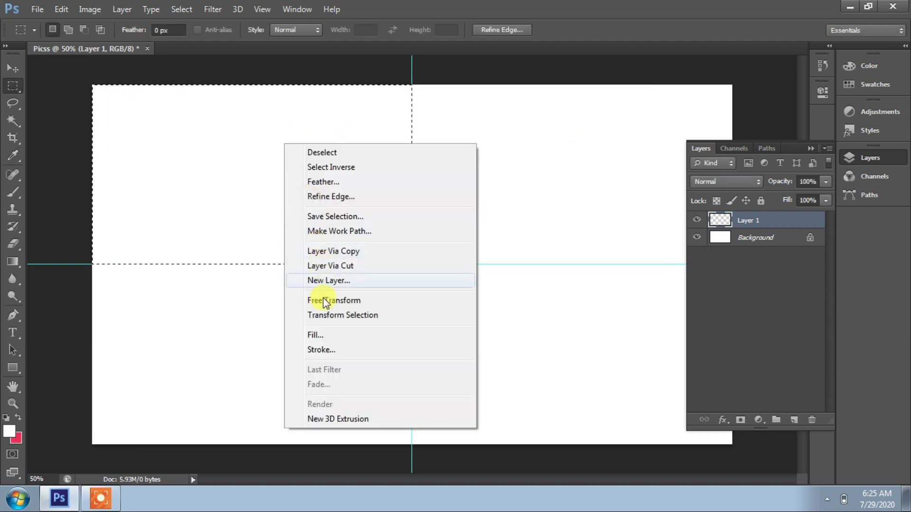
pyautogui.click(325, 332)
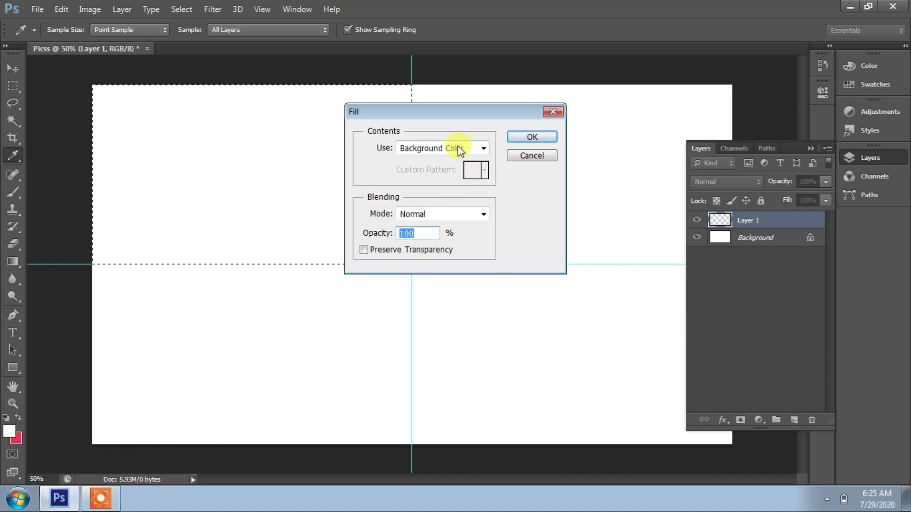
pyautogui.click(528, 137)
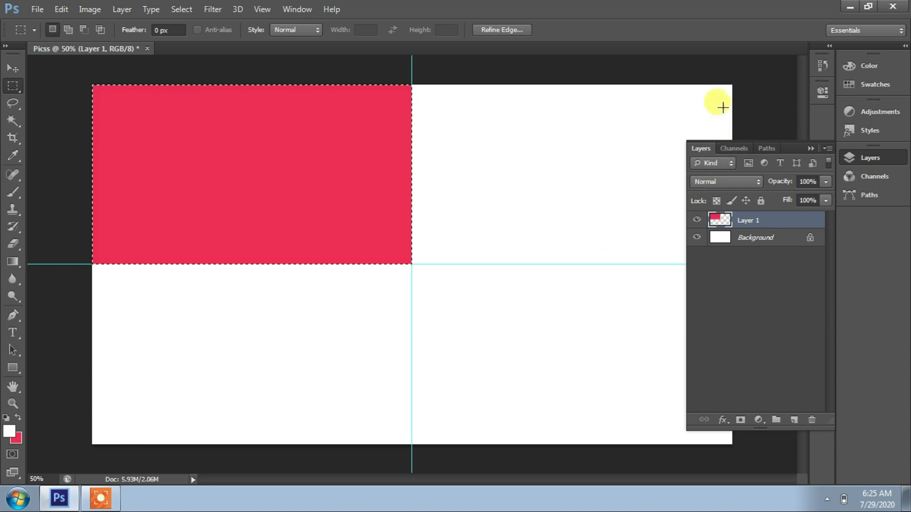
# - Fill the top-right quarter with blue on a new layer
pyautogui.click(794, 420)
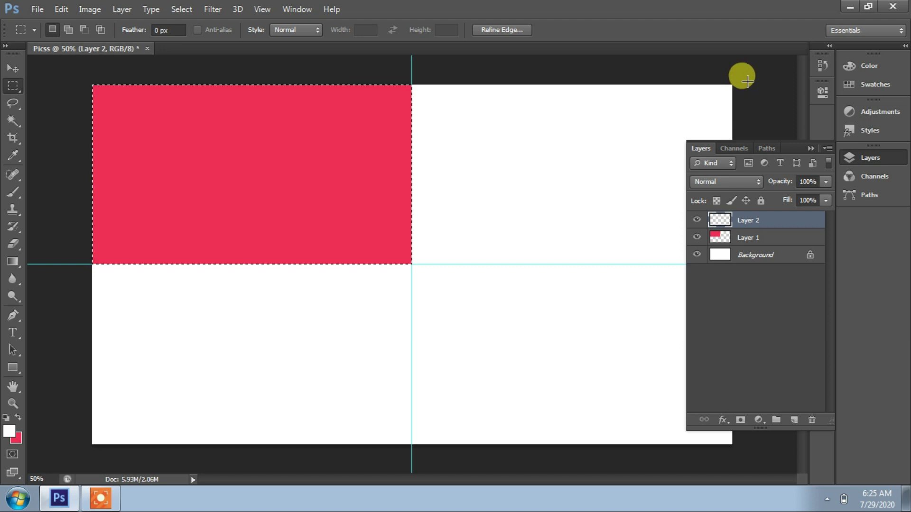
pyautogui.moveTo(749, 53); pyautogui.dragTo(406, 261)
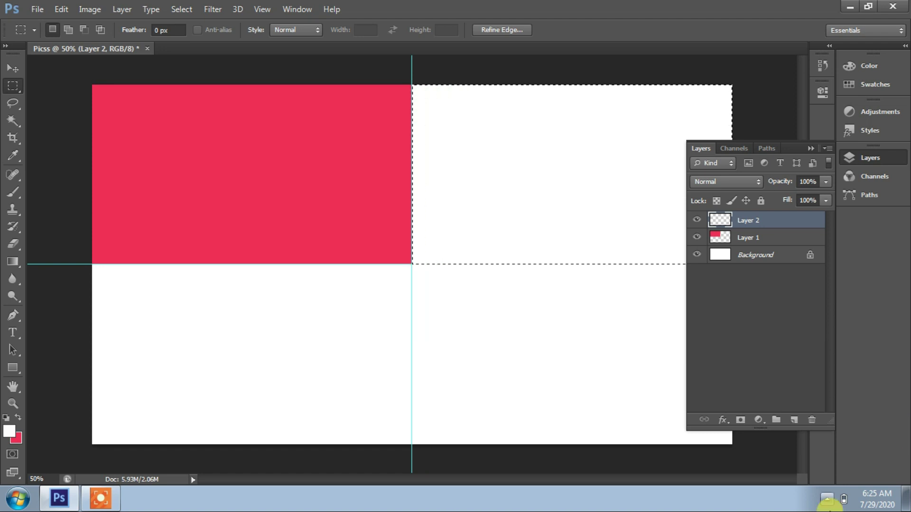
pyautogui.click(18, 439)
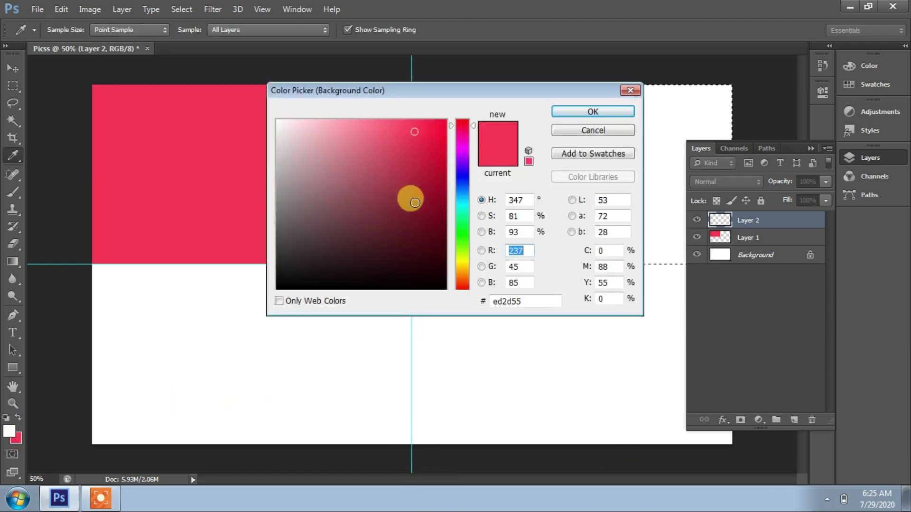
pyautogui.click(459, 178)
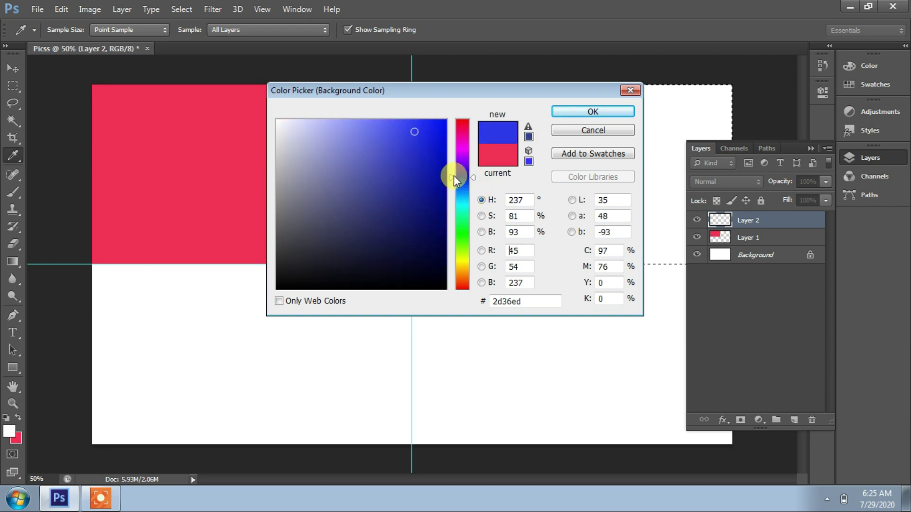
pyautogui.click(393, 146)
pyautogui.click(566, 112)
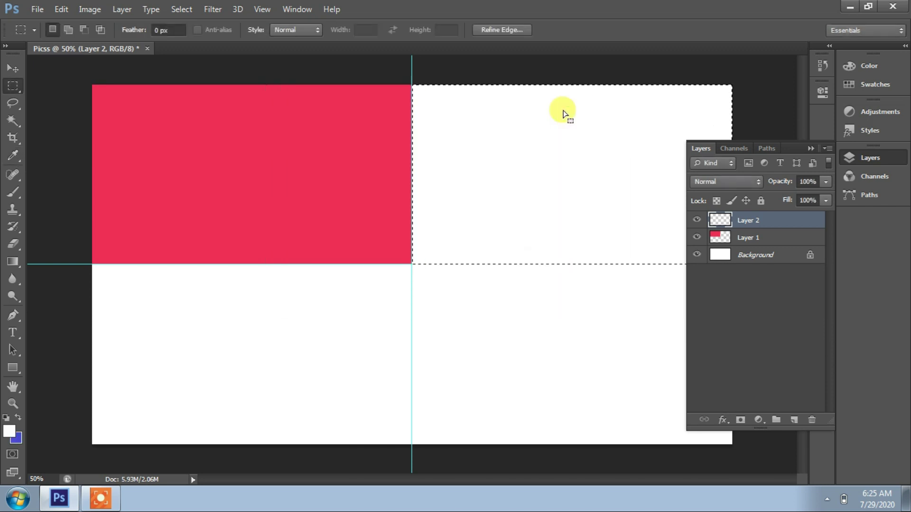
pyautogui.rightClick(501, 158)
pyautogui.click(545, 351)
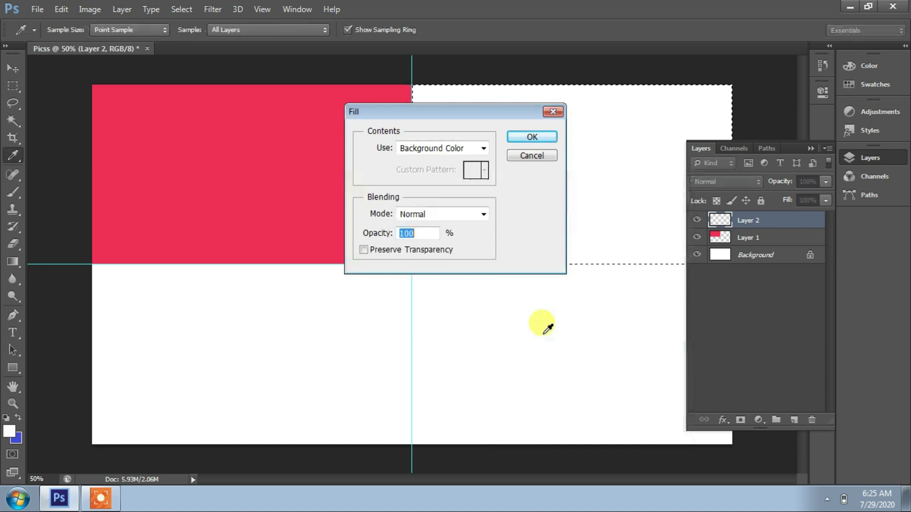
pyautogui.click(509, 140)
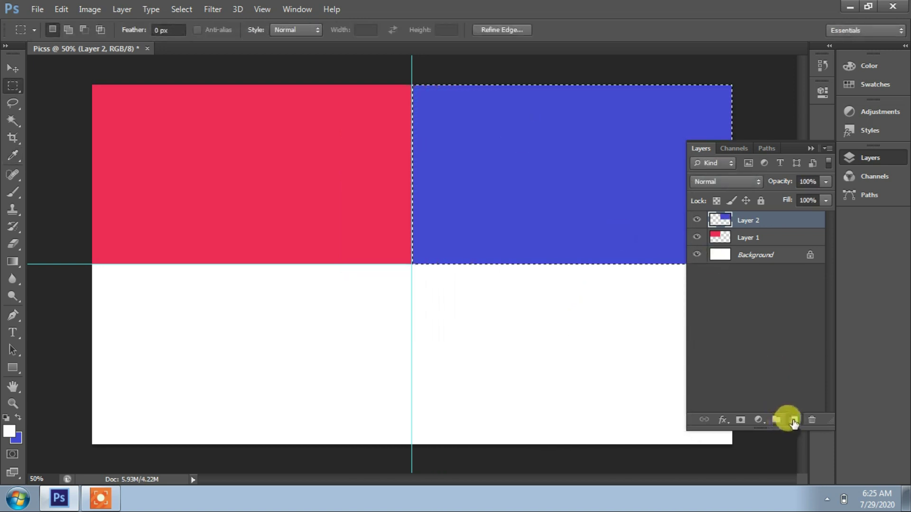
# - Fill the bottom-left quarter with green on a new layer
pyautogui.click(792, 420)
pyautogui.moveTo(93, 266); pyautogui.dragTo(411, 443)
pyautogui.click(16, 438)
pyautogui.click(584, 112)
pyautogui.hotkey('ctrl', 'BackSpace')
pyautogui.click(792, 420)
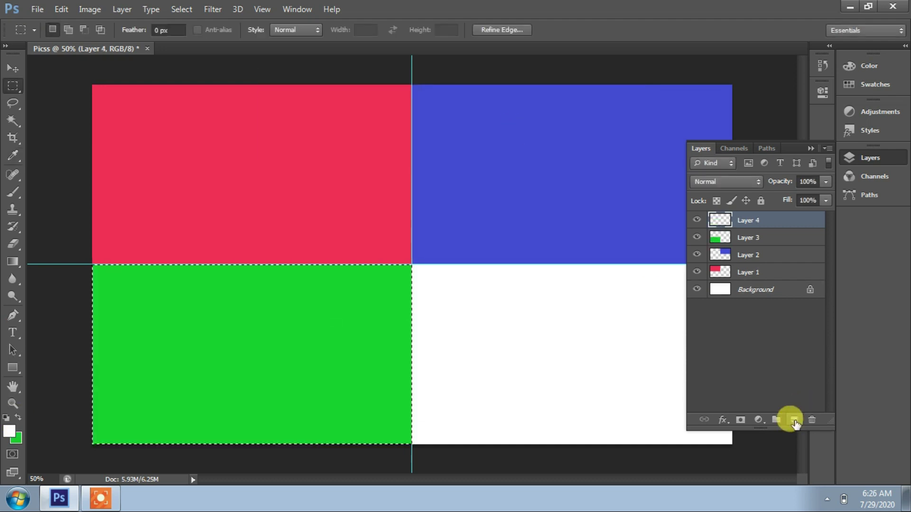
# - Fill the bottom-right quarter with yellow, clear the selection, and add an empty Layer 5
pyautogui.click(15, 437)
pyautogui.click(583, 112)
pyautogui.hotkey('ctrl', 'BackSpace')
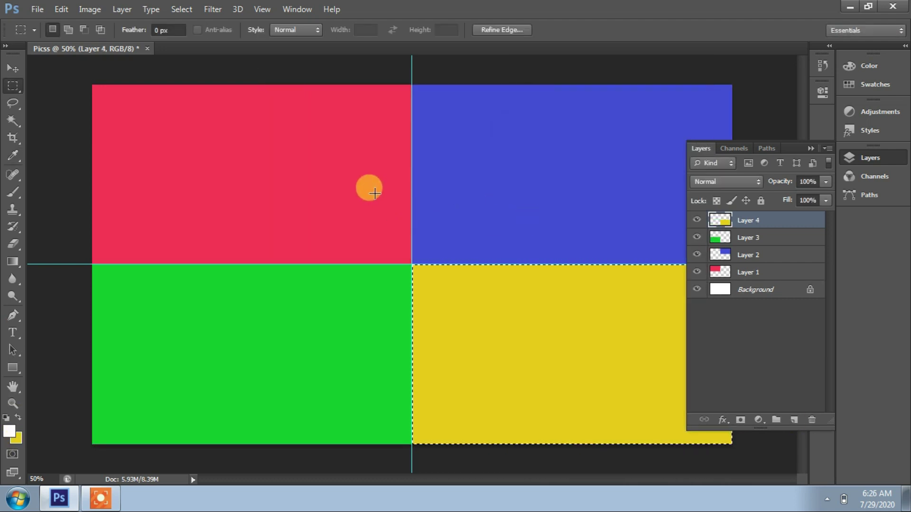
pyautogui.click(425, 212)
pyautogui.click(793, 420)
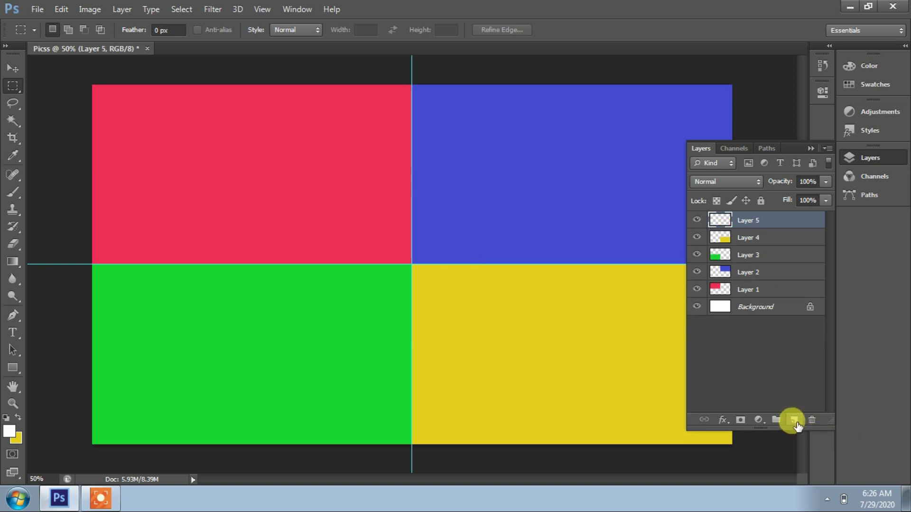
# - Draw a purple circle at the guide crossing with the Elliptical Marquee, then add Layer 6
pyautogui.click(13, 85)
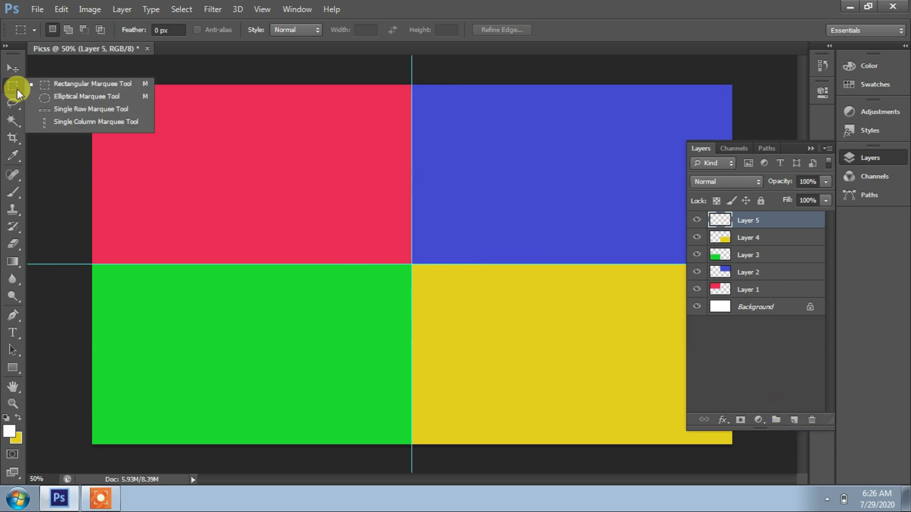
pyautogui.click(67, 97)
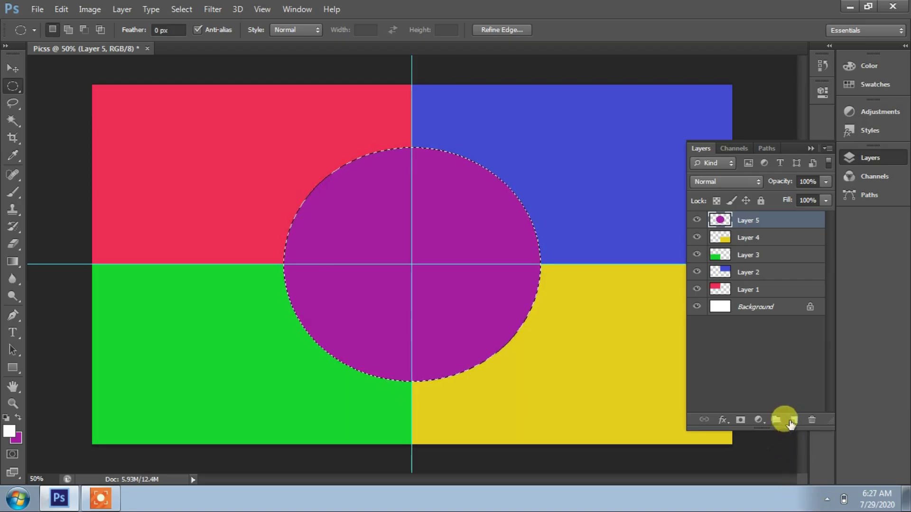
pyautogui.click(792, 422)
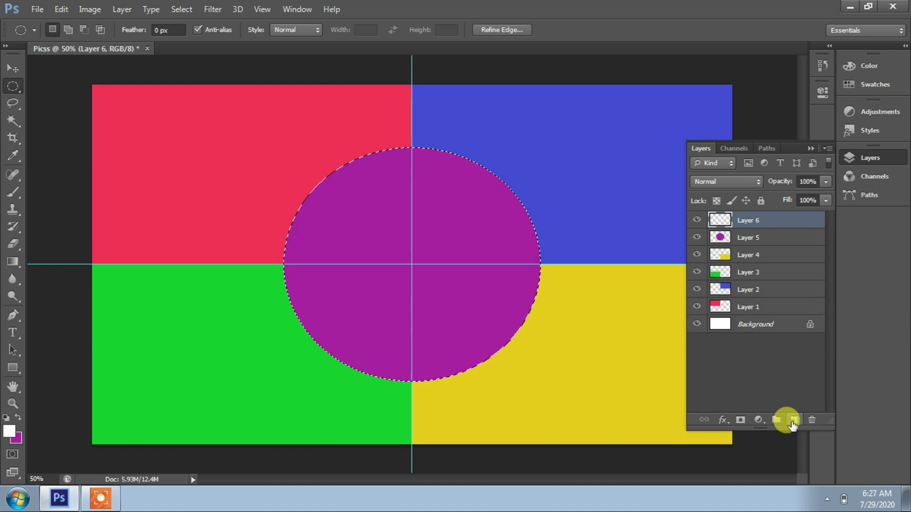
# - Stroke the circular selection with a 15 px white border, then add an empty Layer 7
pyautogui.rightClick(354, 239)
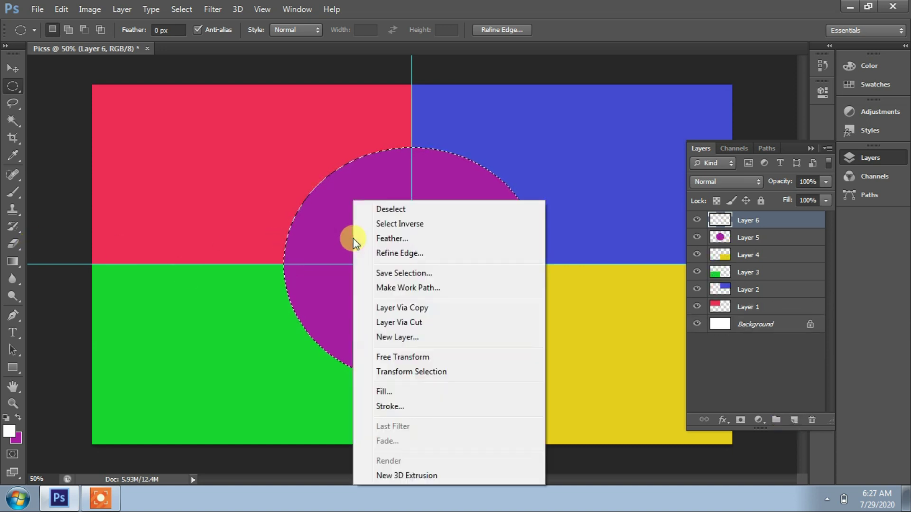
pyautogui.click(390, 406)
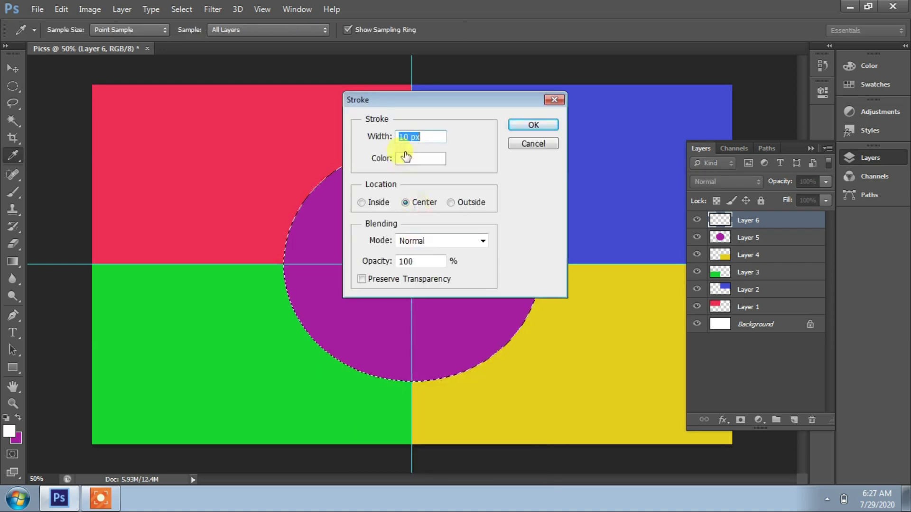
pyautogui.click(404, 137)
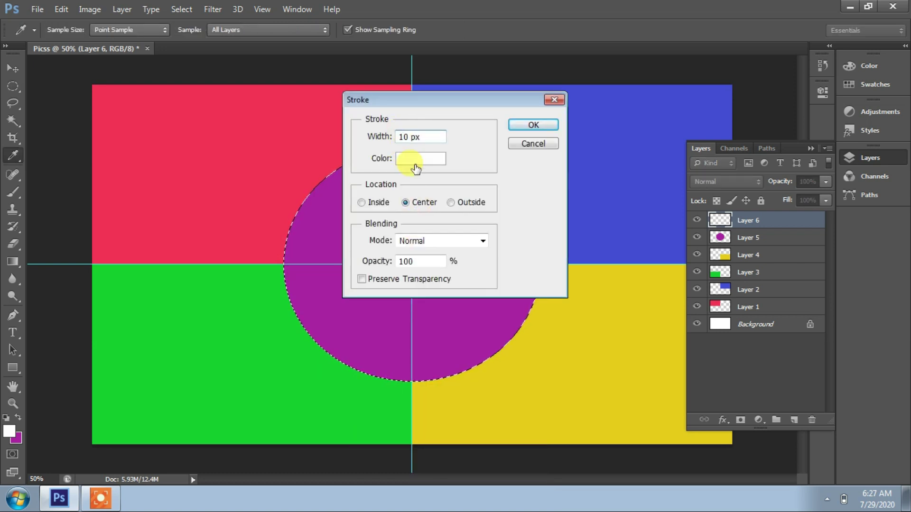
pyautogui.write('5')
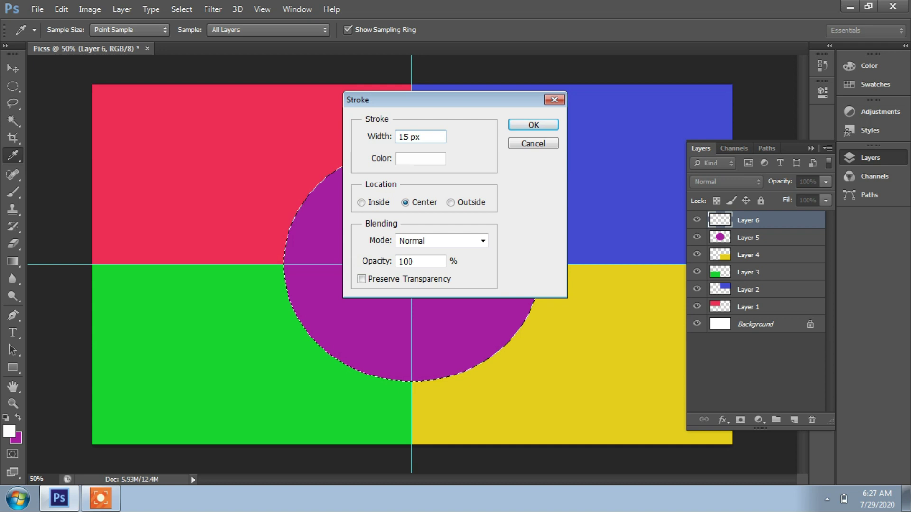
pyautogui.click(403, 157)
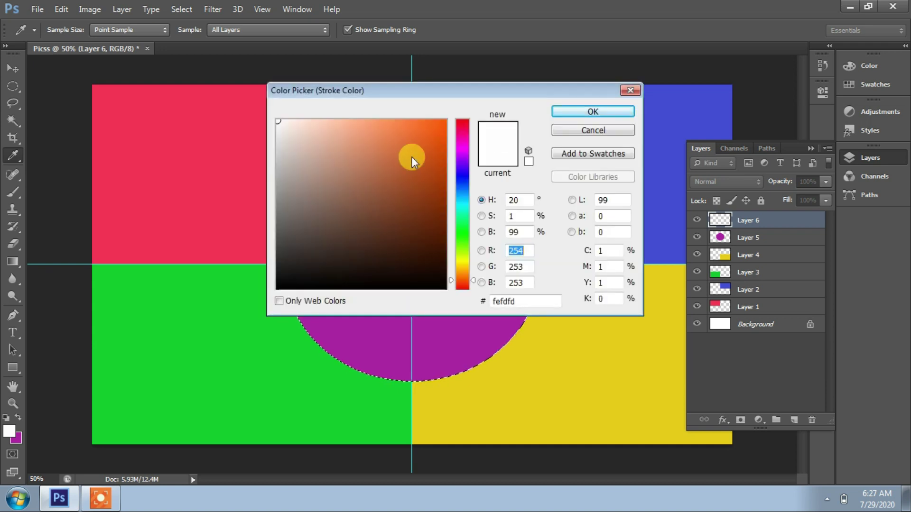
pyautogui.click(556, 114)
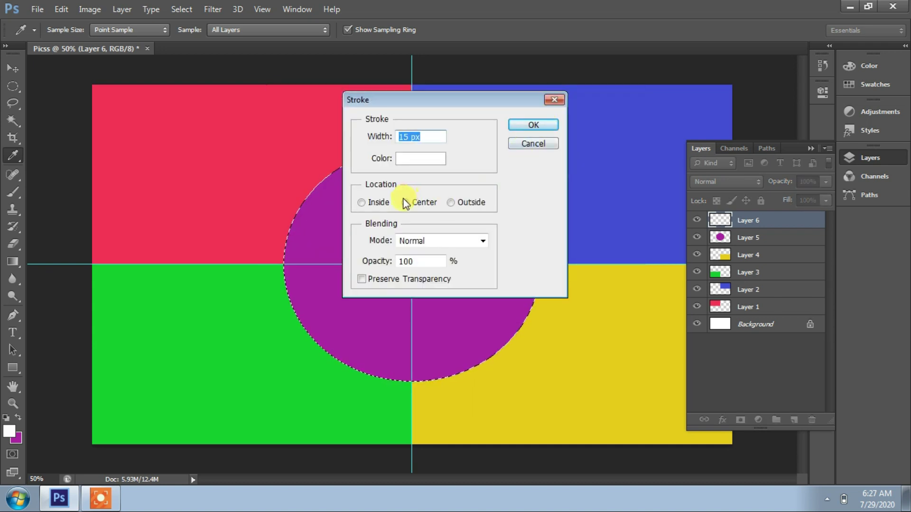
pyautogui.click(533, 125)
pyautogui.press('m')
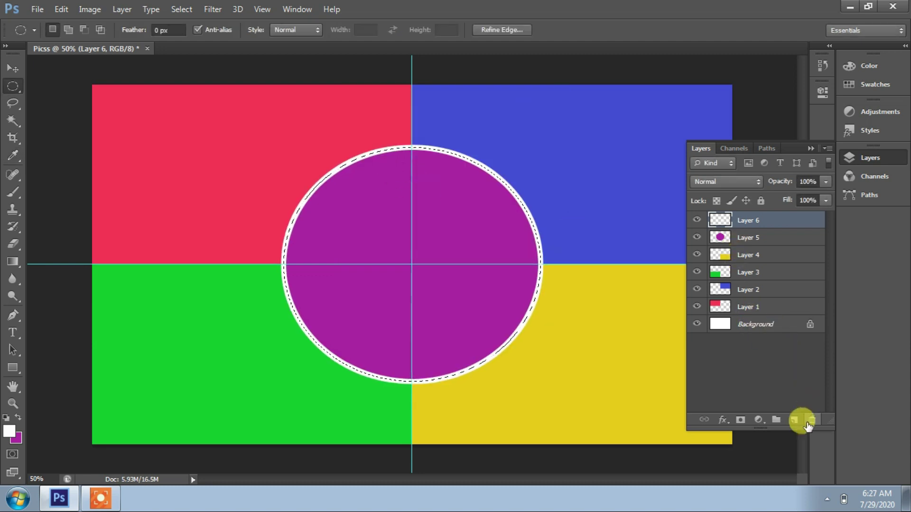
pyautogui.click(794, 421)
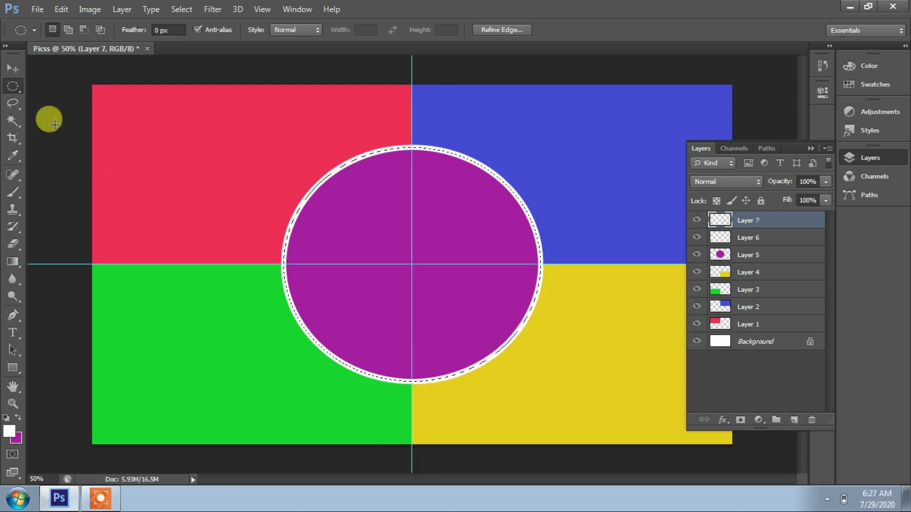
# - Stroke a single-row selection on the horizontal guide with a 15 px white line
pyautogui.click(16, 86)
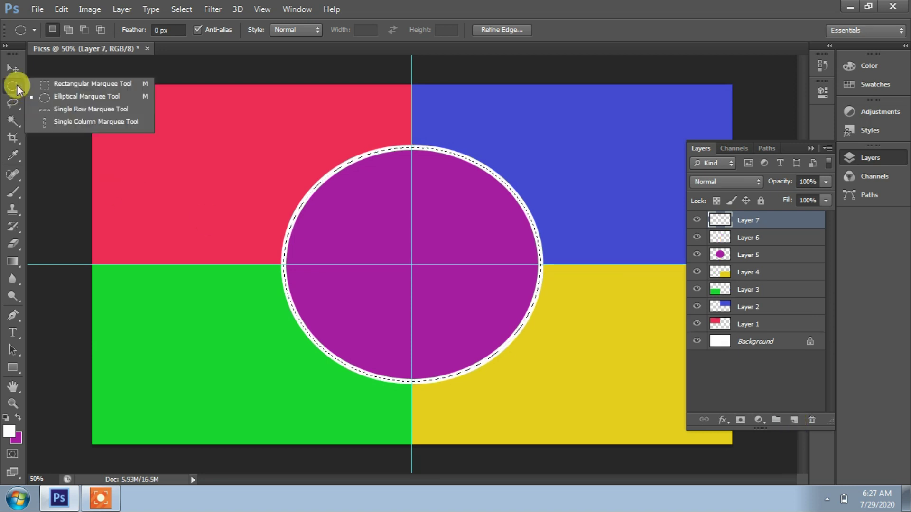
pyautogui.click(67, 109)
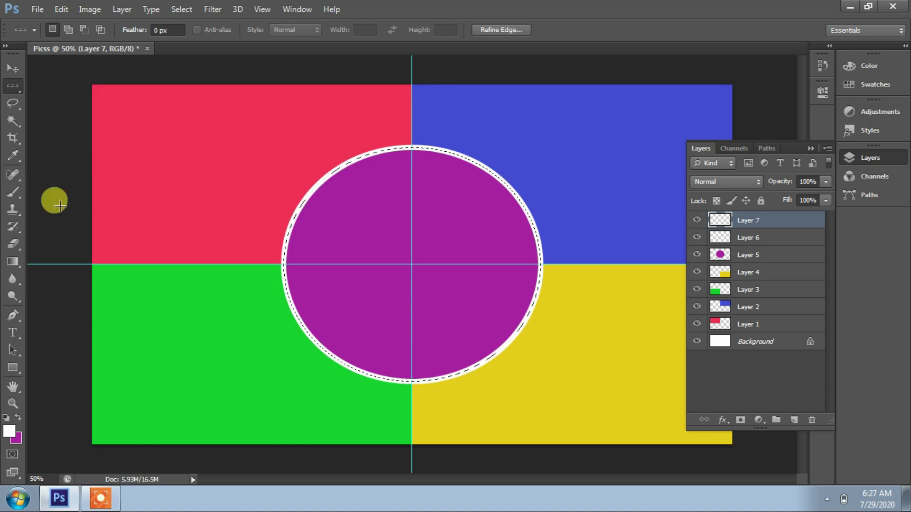
pyautogui.click(95, 265)
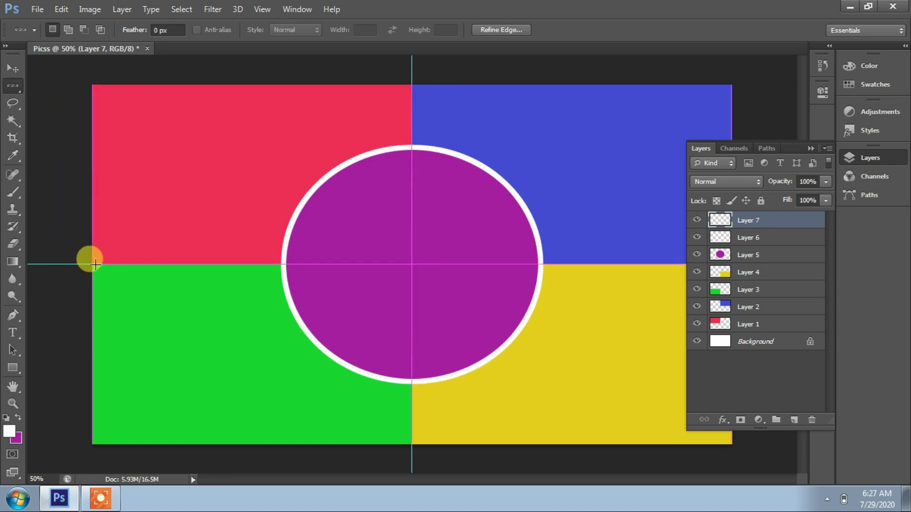
pyautogui.rightClick(95, 264)
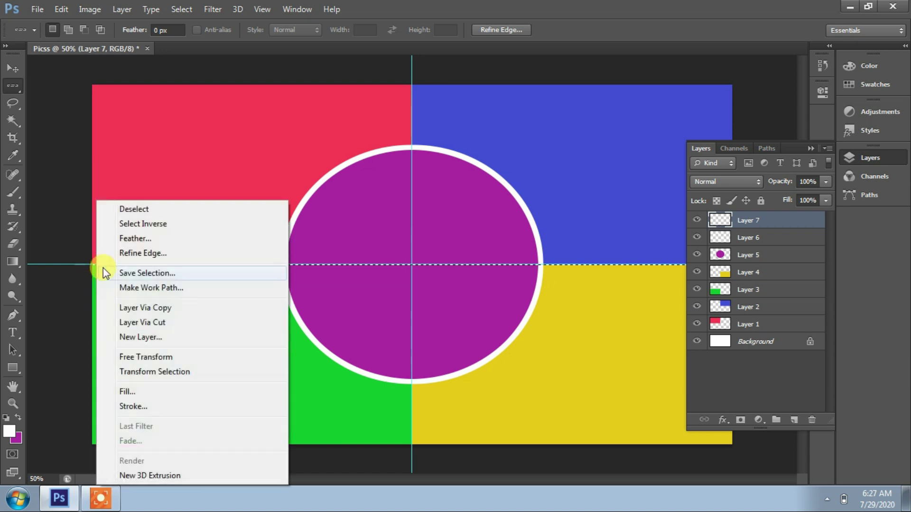
pyautogui.click(131, 407)
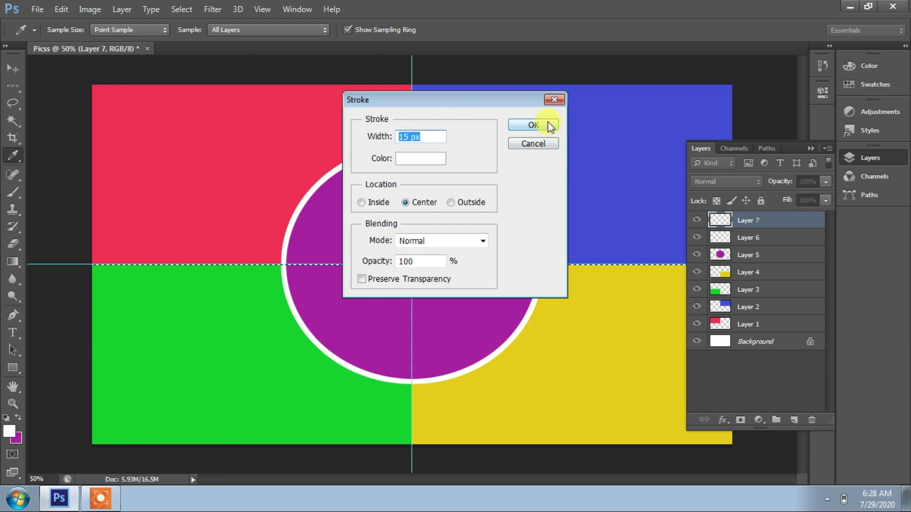
pyautogui.click(533, 125)
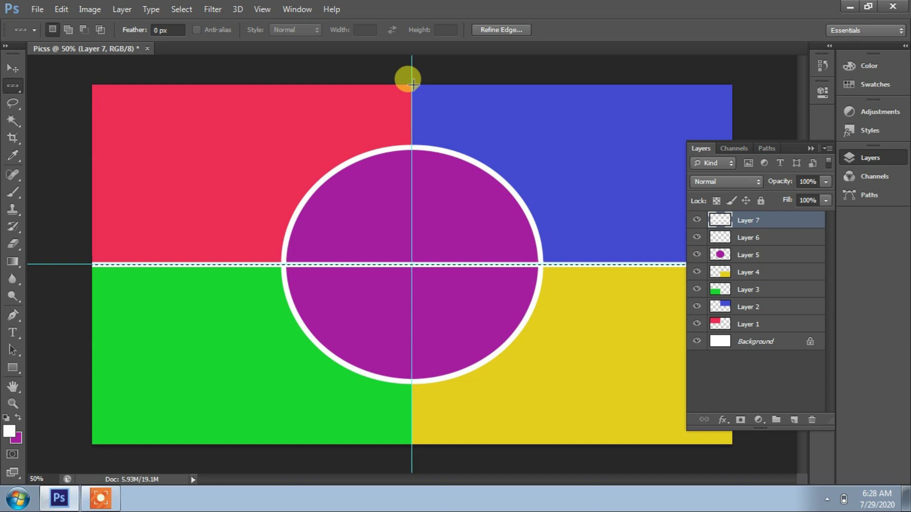
# - Stroke a single-column selection on the vertical guide with a 15 px white line
pyautogui.click(7, 87)
pyautogui.click(55, 124)
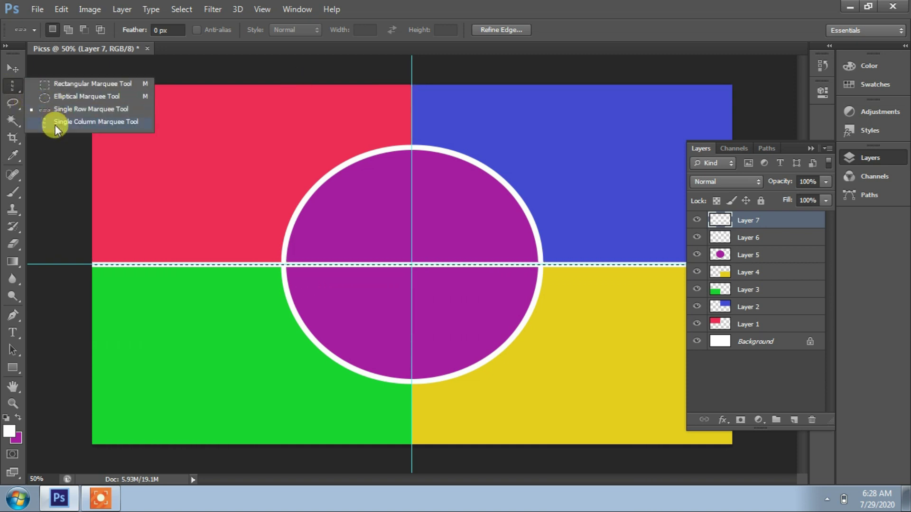
pyautogui.click(412, 85)
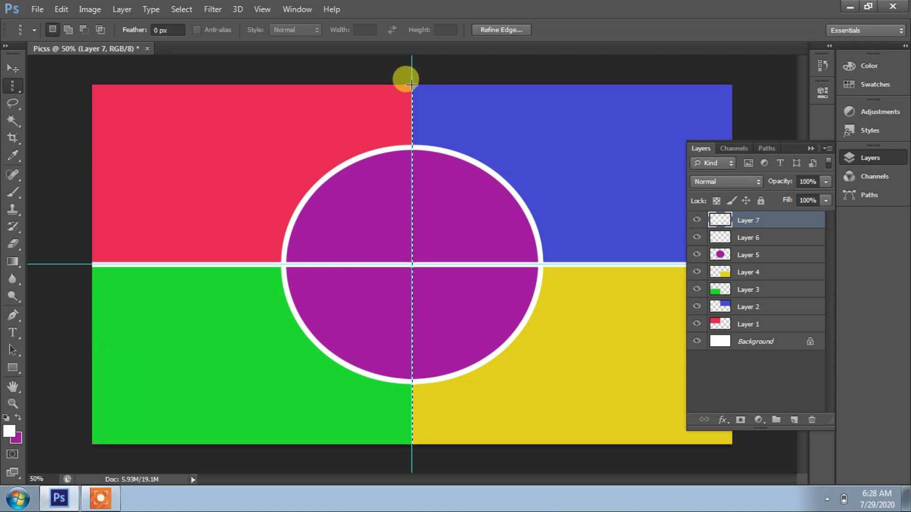
pyautogui.rightClick(411, 84)
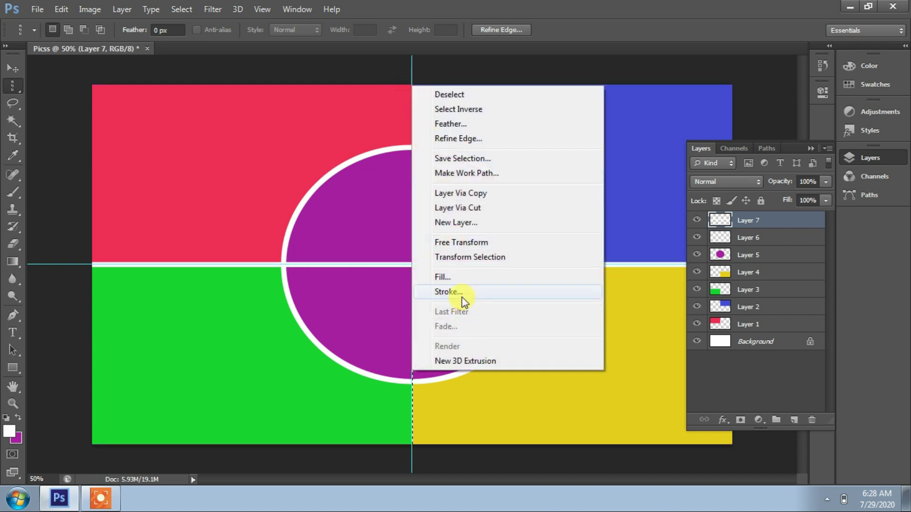
pyautogui.click(462, 292)
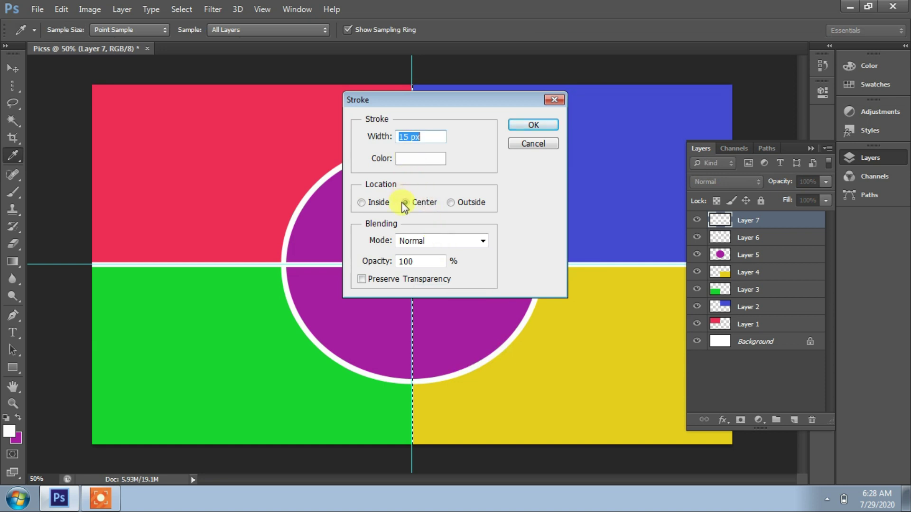
pyautogui.click(513, 124)
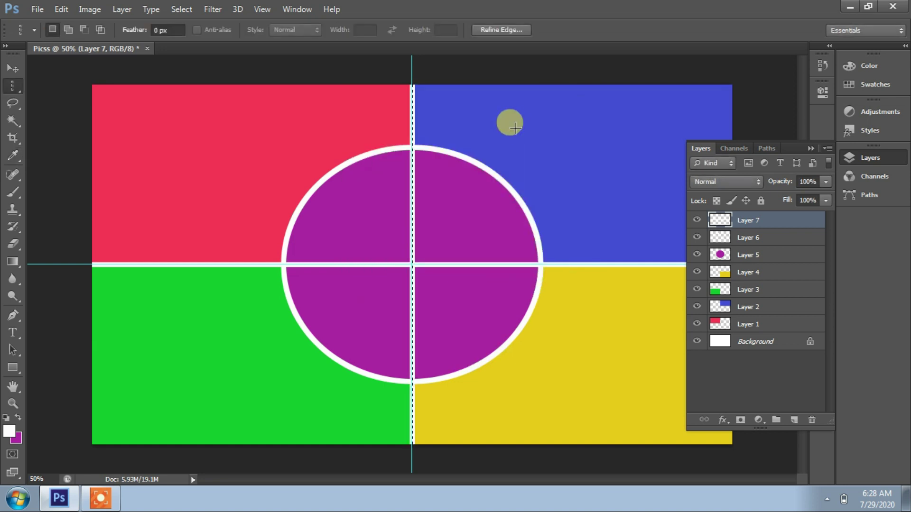
# - Drag the white ring layer to the top of the Layers panel
pyautogui.click(744, 255)
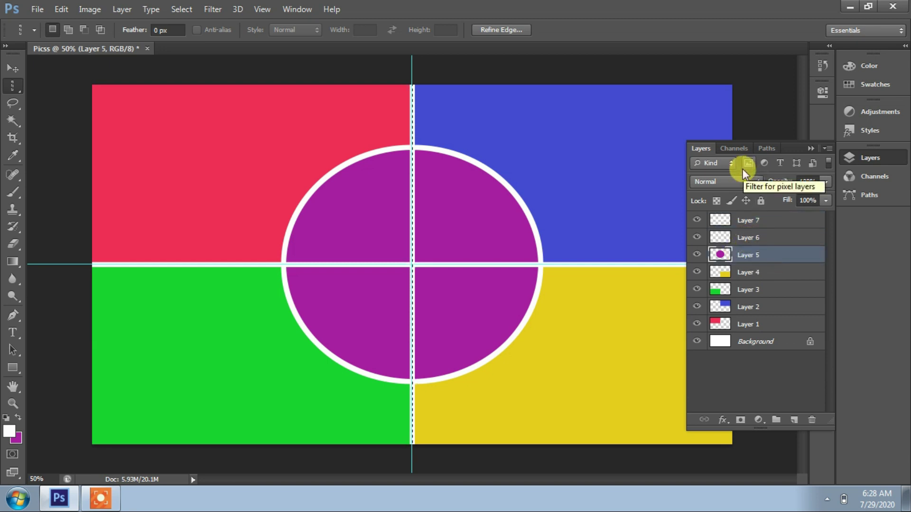
pyautogui.rightClick(744, 258)
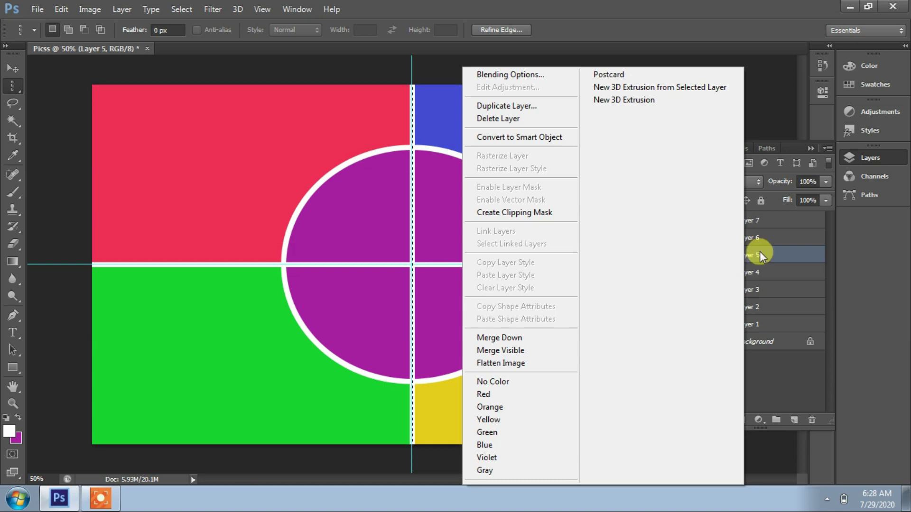
pyautogui.click(756, 254)
pyautogui.moveTo(753, 248); pyautogui.dragTo(765, 218)
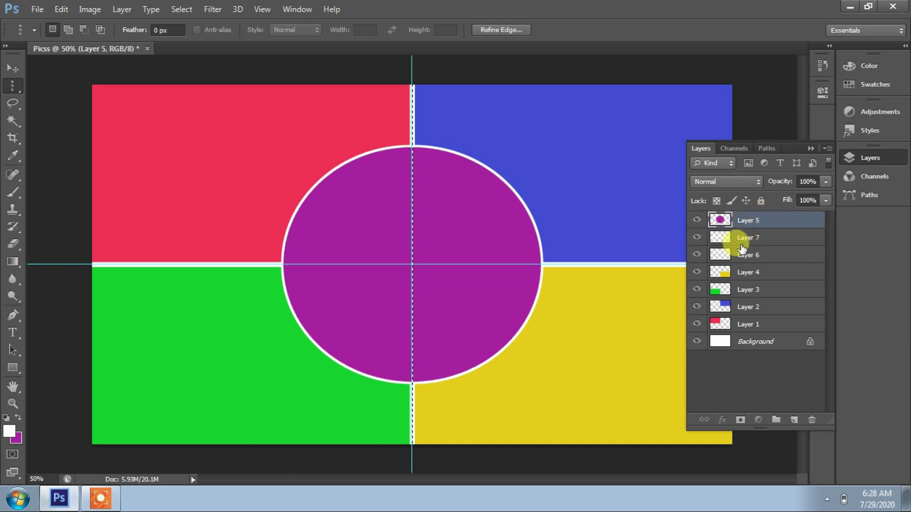
pyautogui.moveTo(742, 248); pyautogui.dragTo(736, 217)
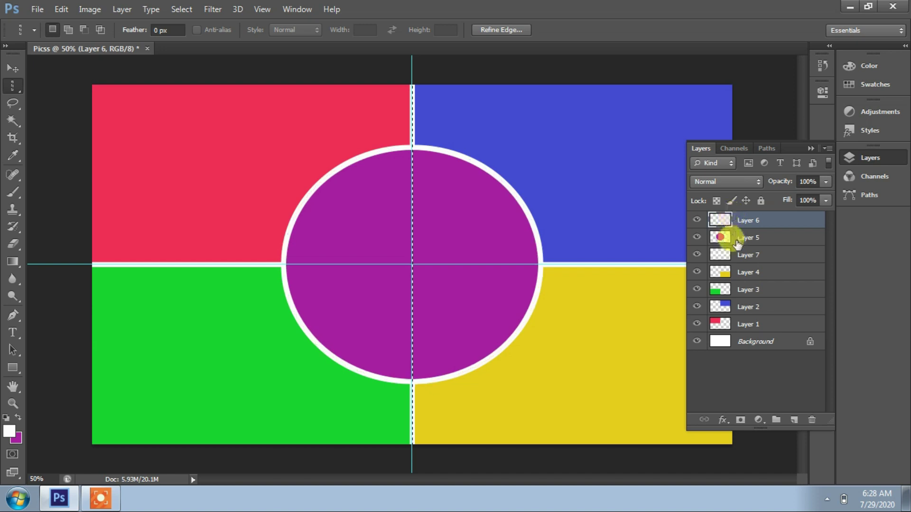
# - Toggle the ring and purple circle layers' visibility to check the stacking
pyautogui.click(698, 221)
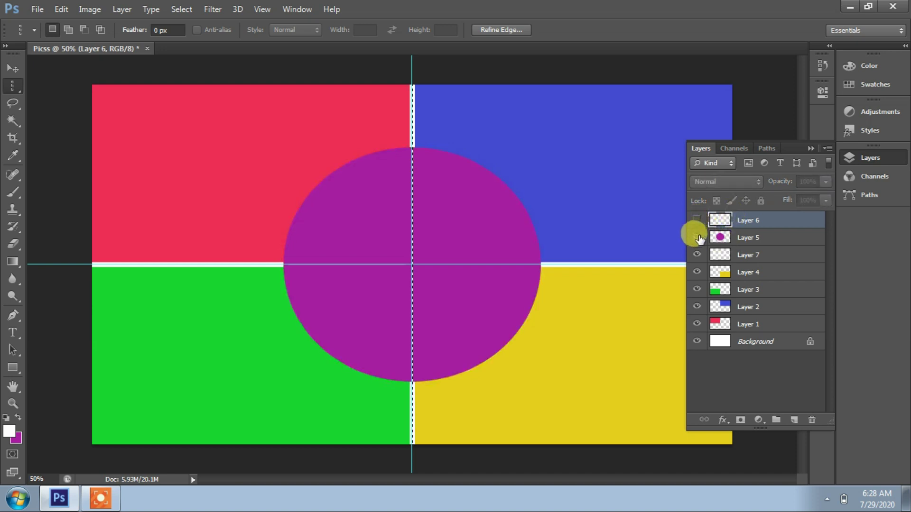
pyautogui.click(697, 237)
pyautogui.click(697, 237)
pyautogui.click(697, 220)
pyautogui.click(696, 237)
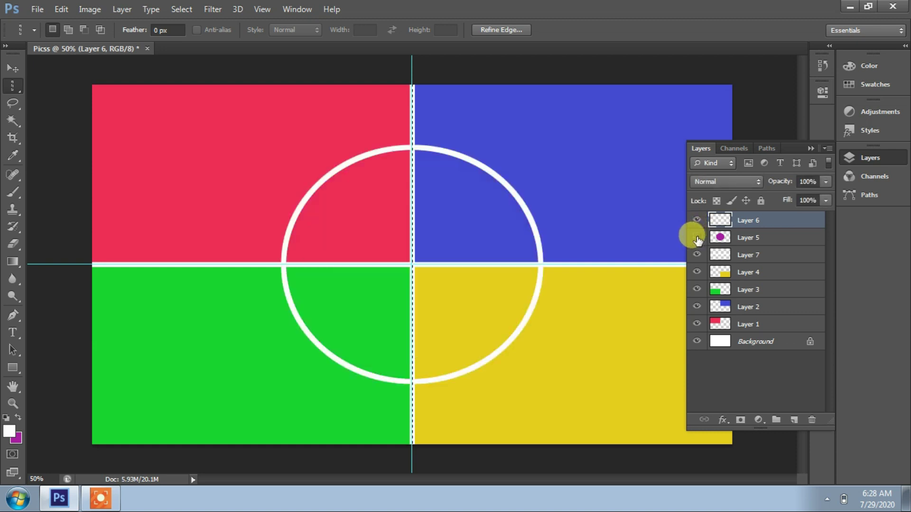
pyautogui.click(697, 238)
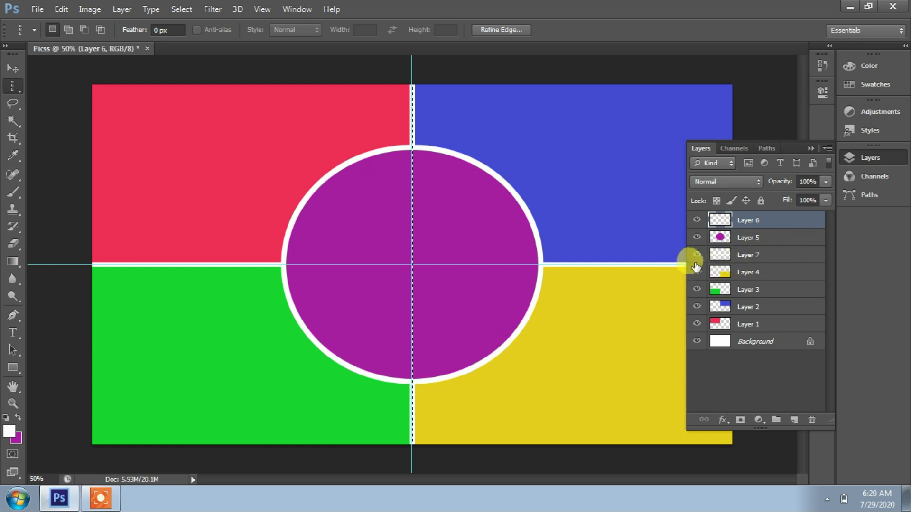
# - Open 1.jpg–5.jpg from the Collage folder, discarding 1.jpg's embedded colour profile
pyautogui.click(36, 11)
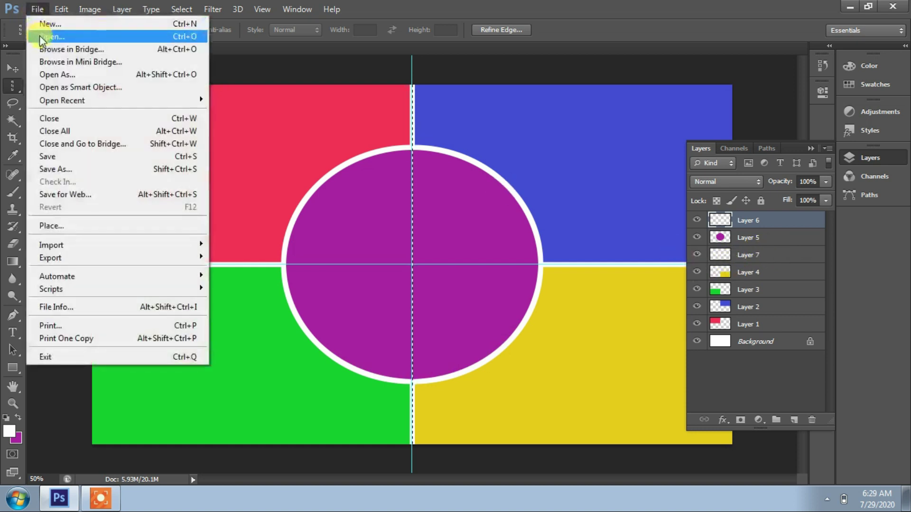
pyautogui.click(207, 80)
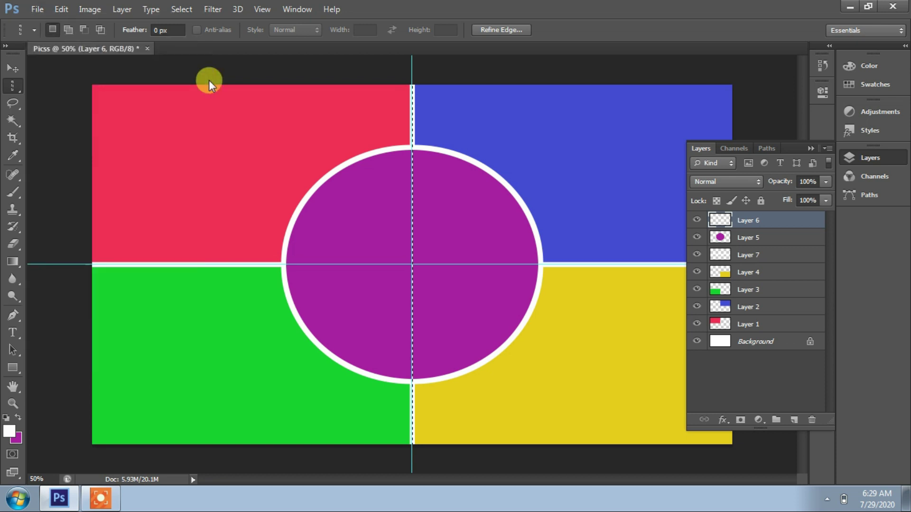
pyautogui.click(190, 154)
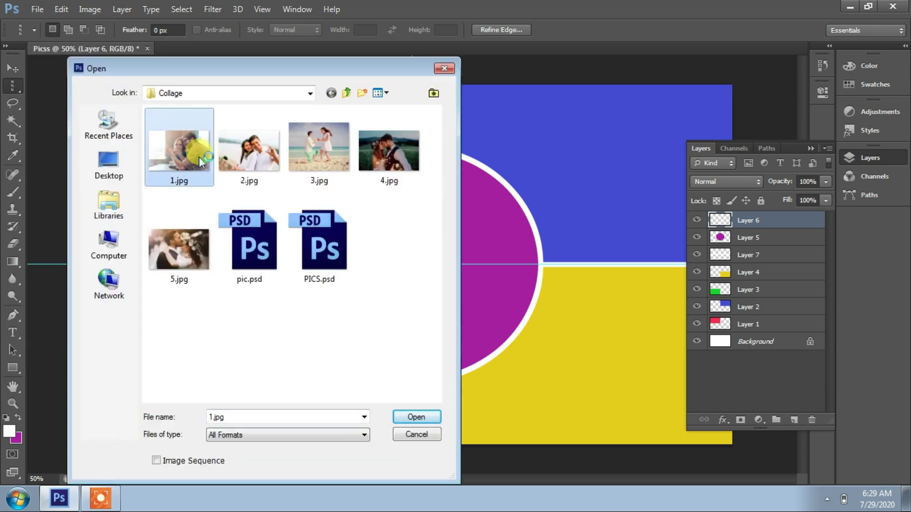
pyautogui.keyDown('ctrl'); pyautogui.click(243, 154); pyautogui.keyUp('ctrl')
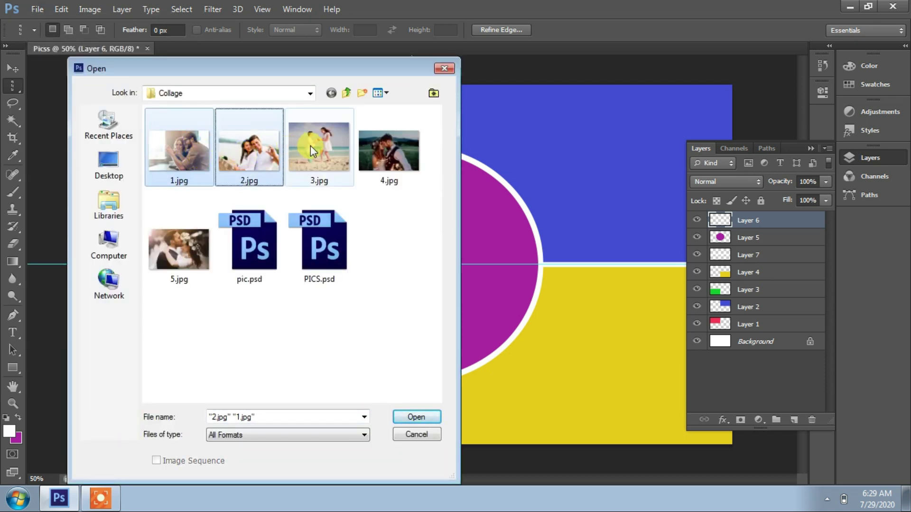
pyautogui.keyDown('ctrl'); pyautogui.click(312, 146); pyautogui.keyUp('ctrl')
pyautogui.keyDown('ctrl'); pyautogui.click(371, 139); pyautogui.keyUp('ctrl')
pyautogui.keyDown('ctrl'); pyautogui.click(180, 238); pyautogui.keyUp('ctrl')
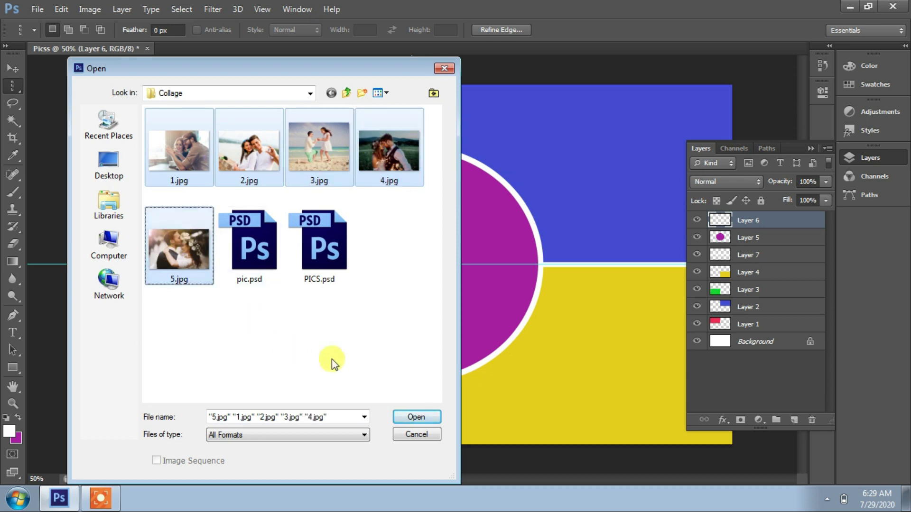
pyautogui.click(417, 417)
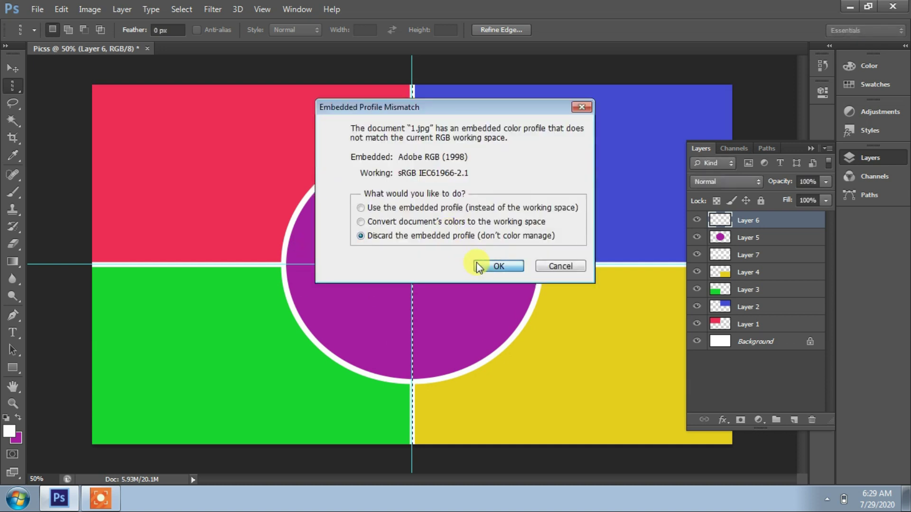
pyautogui.click(476, 264)
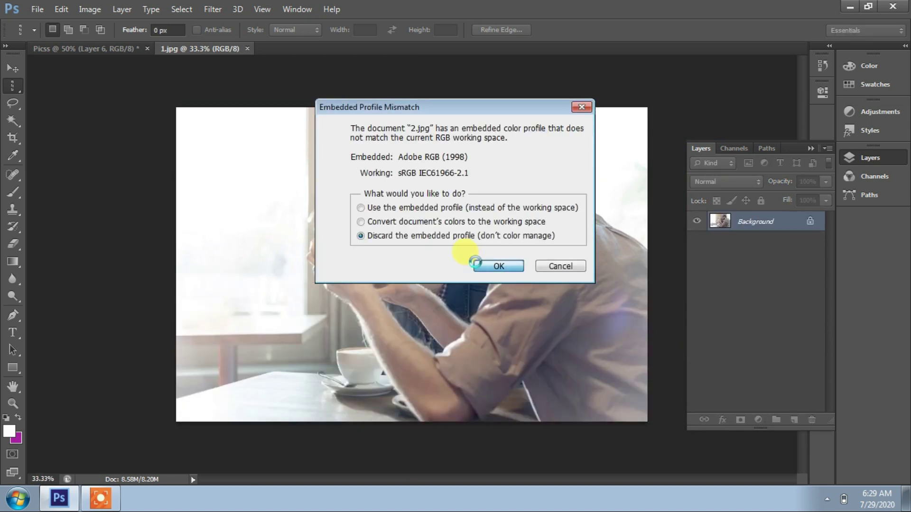
# - Open 2.jpg without its embedded colour profile and select the purple circle layer in Picss
pyautogui.click(475, 262)
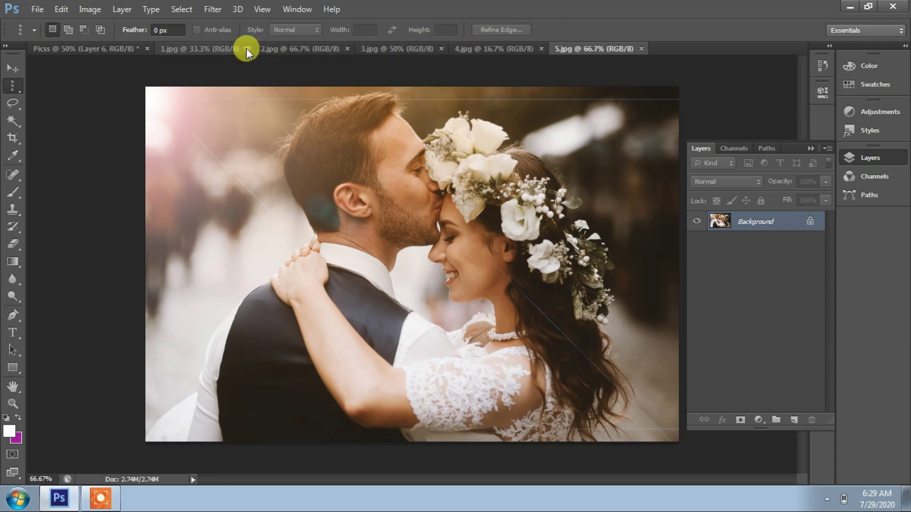
pyautogui.click(93, 49)
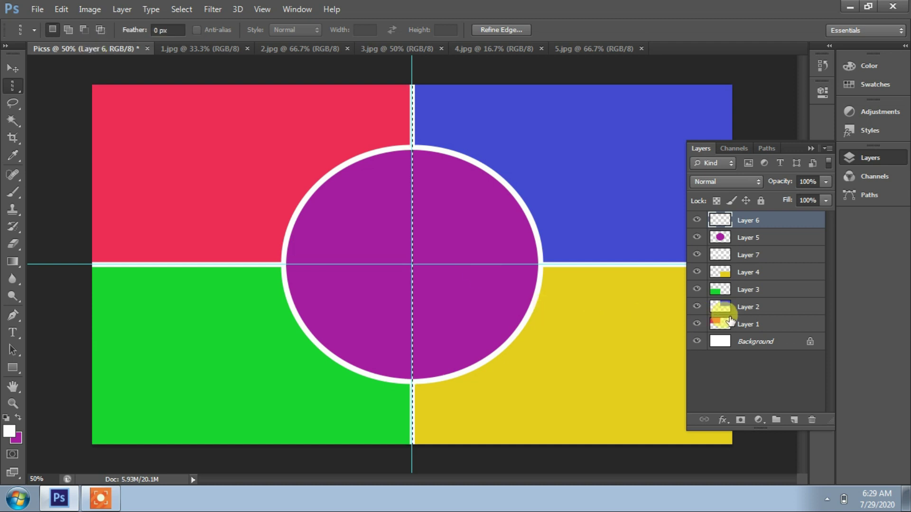
pyautogui.click(745, 326)
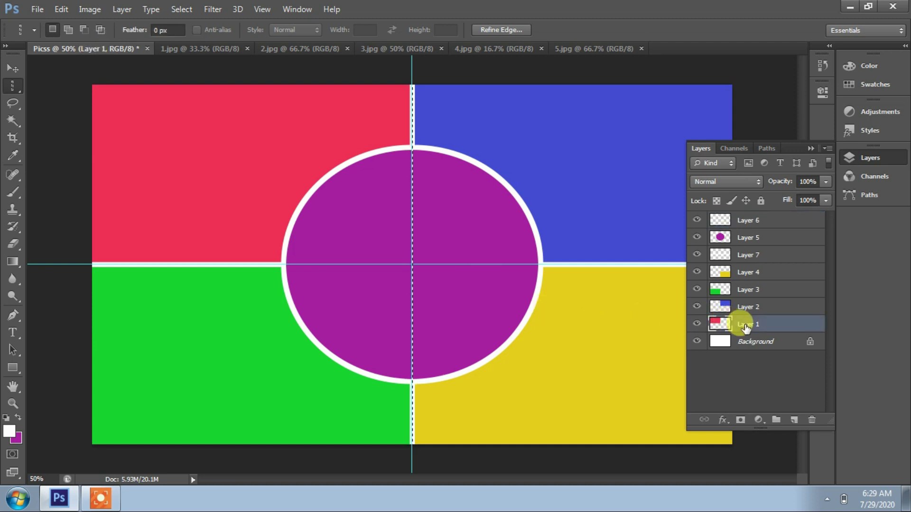
pyautogui.click(742, 240)
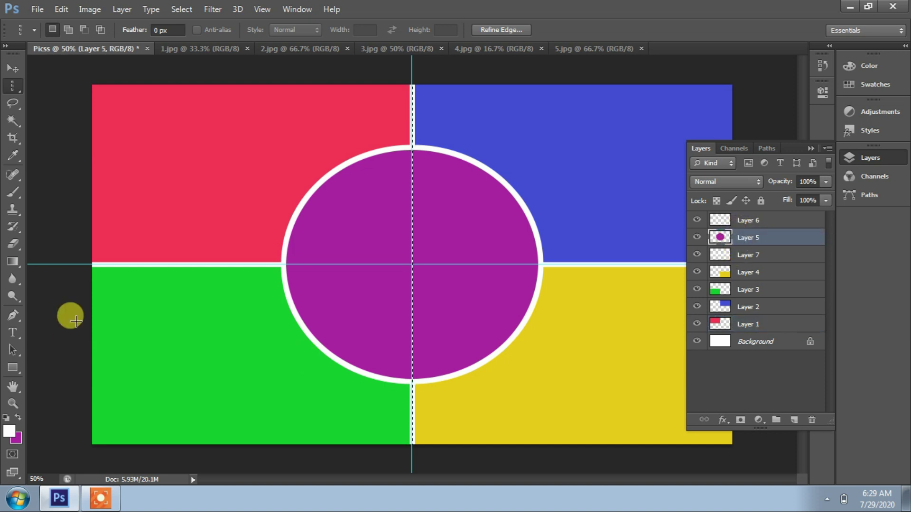
# - Look through the 1–4.jpg photos and copy the entire 4.jpg sparkler wedding photo
pyautogui.click(194, 50)
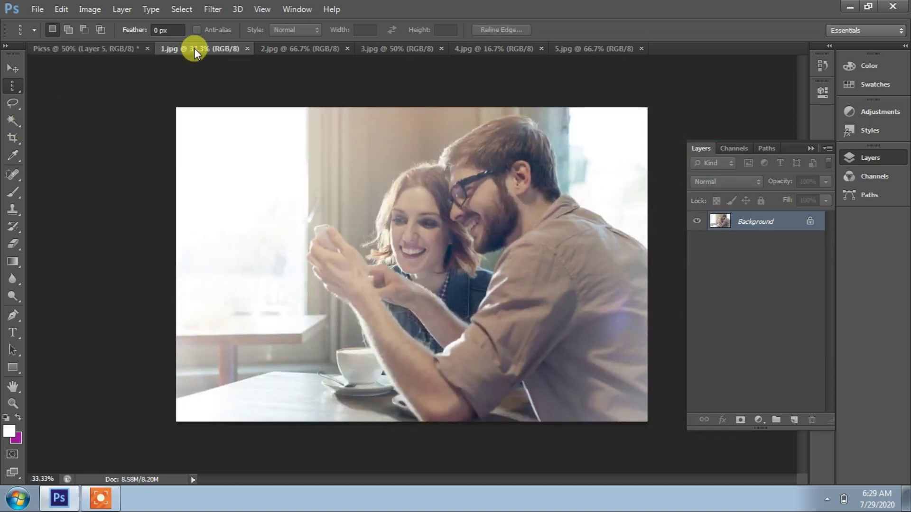
pyautogui.click(275, 49)
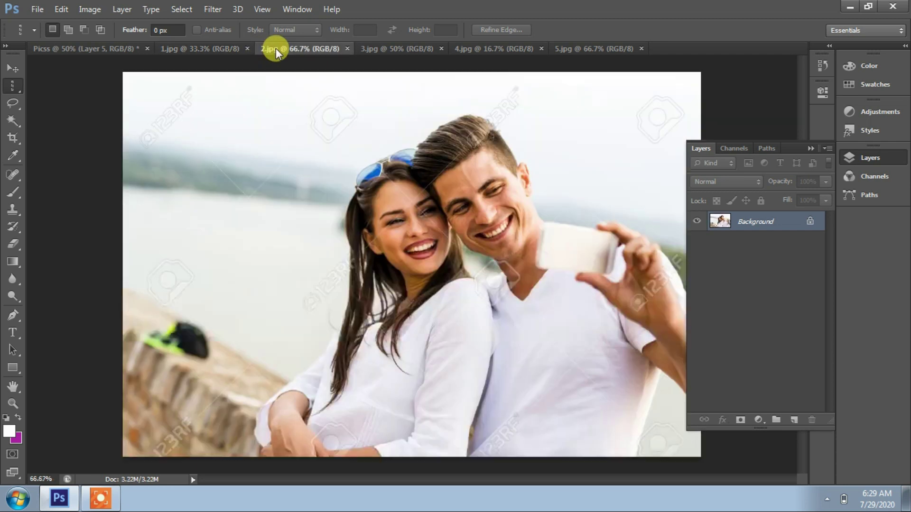
pyautogui.click(378, 48)
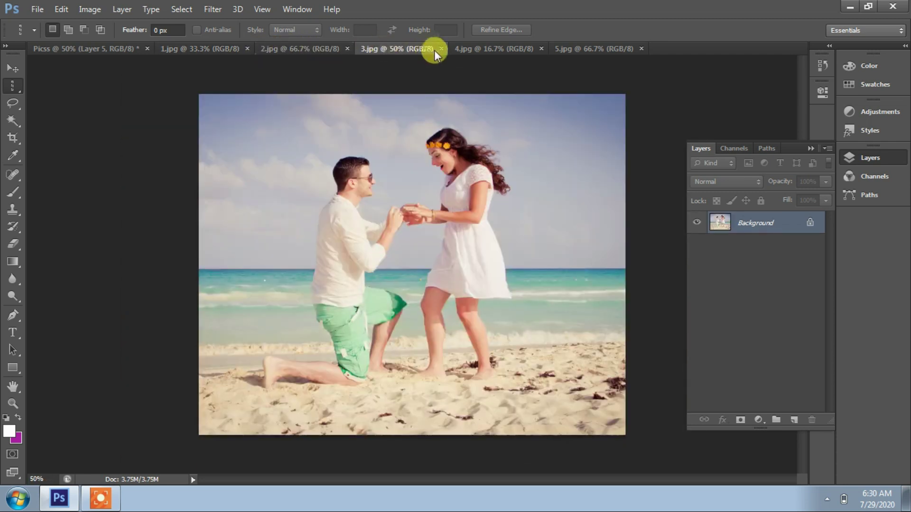
pyautogui.click(475, 49)
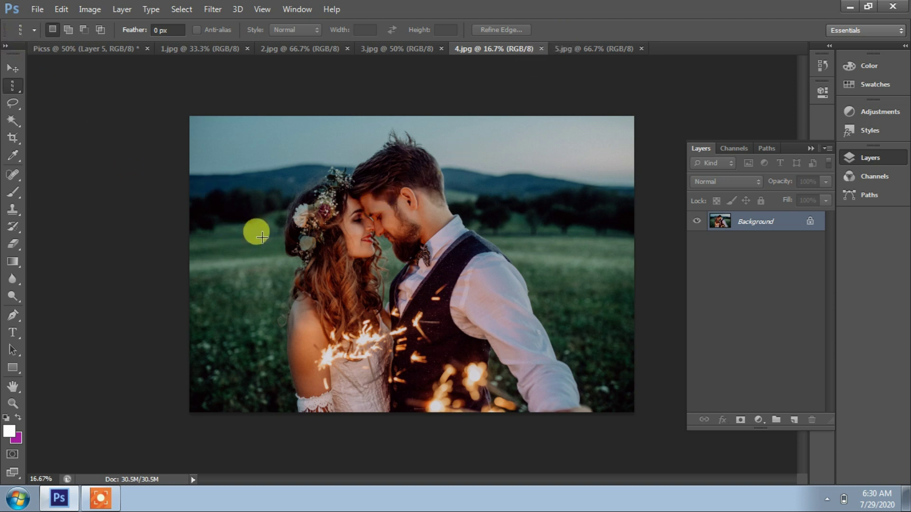
pyautogui.hotkey('ctrl', 'a')
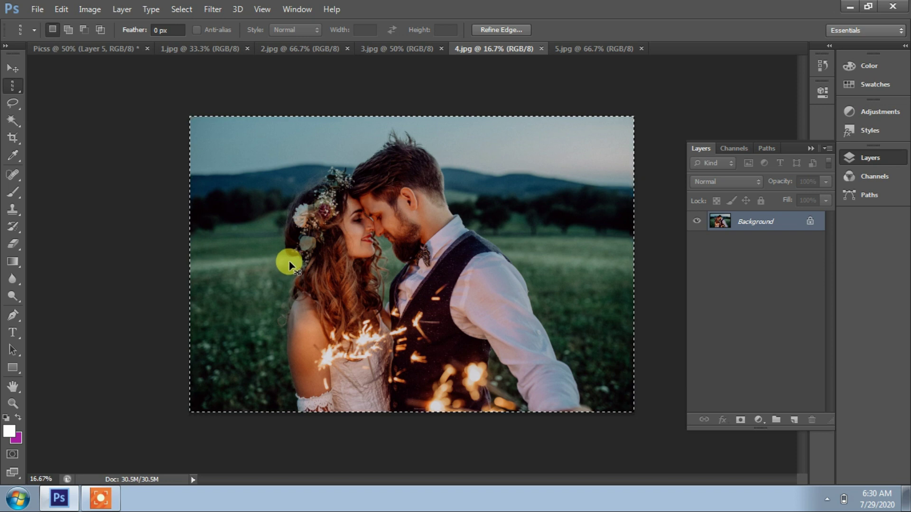
pyautogui.hotkey('ctrl', 'c')
# - Paste the wedding photo onto a new layer above the circle in Picss and start Free Transform
pyautogui.click(110, 57)
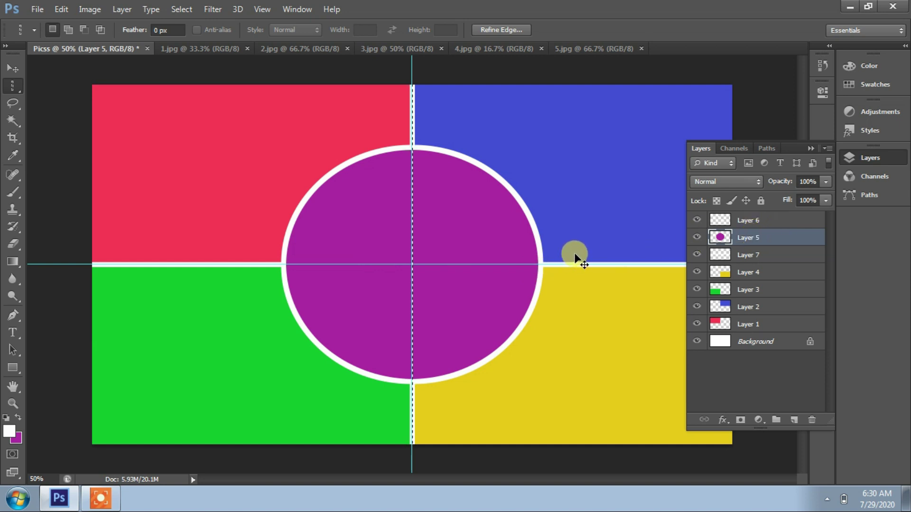
pyautogui.hotkey('ctrl', 'j')
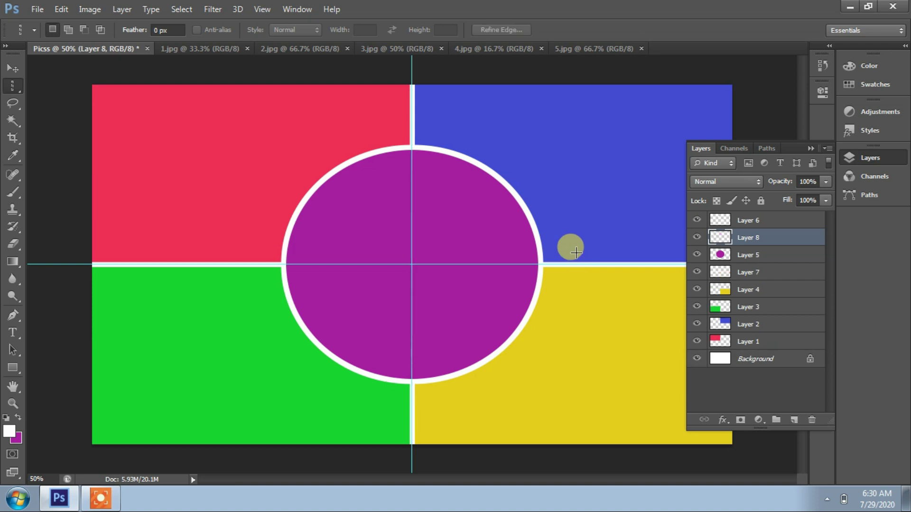
pyautogui.hotkey('ctrl', 'v')
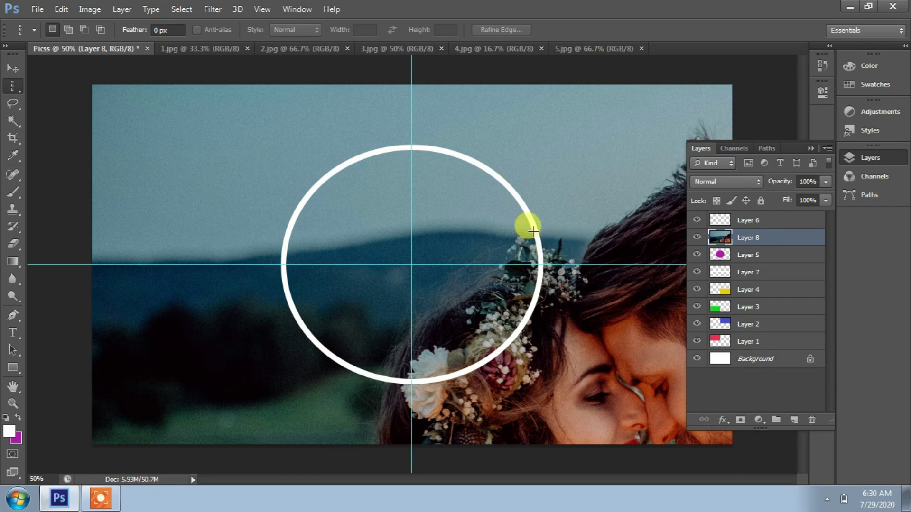
pyautogui.rightClick(554, 208)
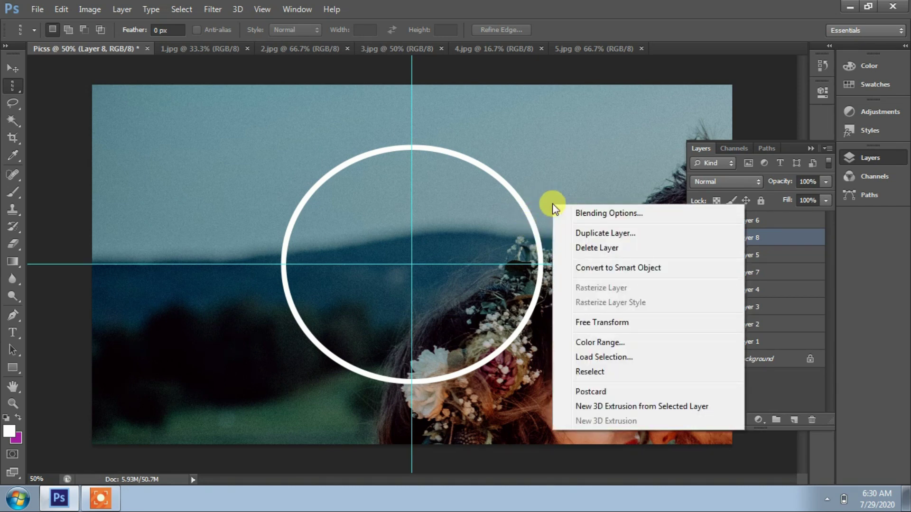
pyautogui.click(609, 323)
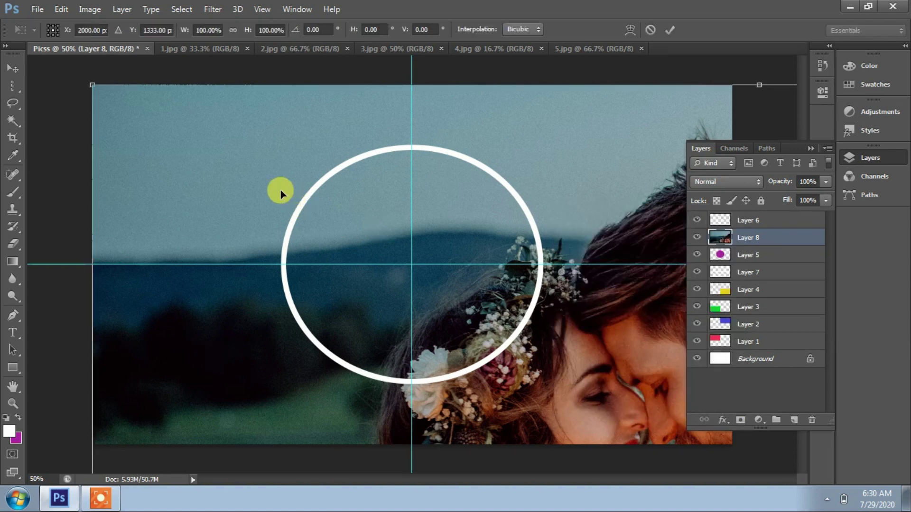
# - Scale the wedding photo to about 31% × 28.6%, centre it over the circle, and save
pyautogui.moveTo(92, 85); pyautogui.dragTo(551, 332)
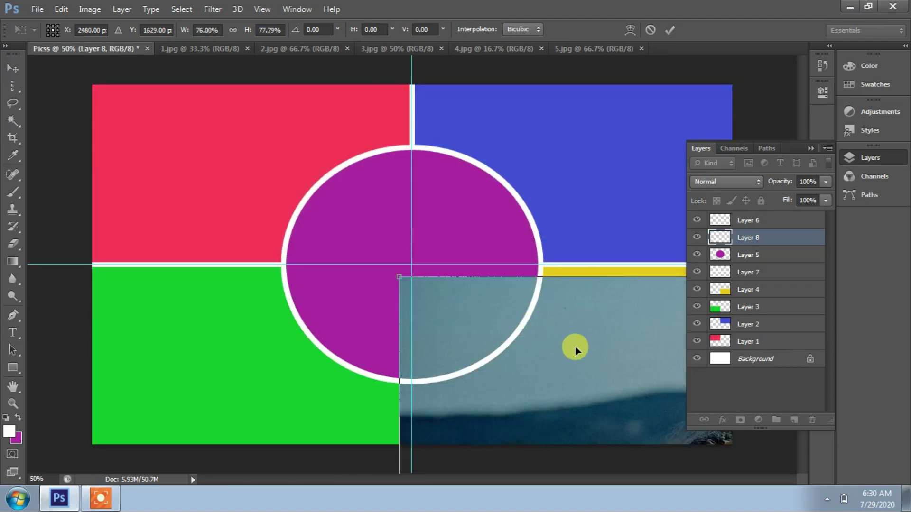
pyautogui.moveTo(407, 223); pyautogui.dragTo(125, 110)
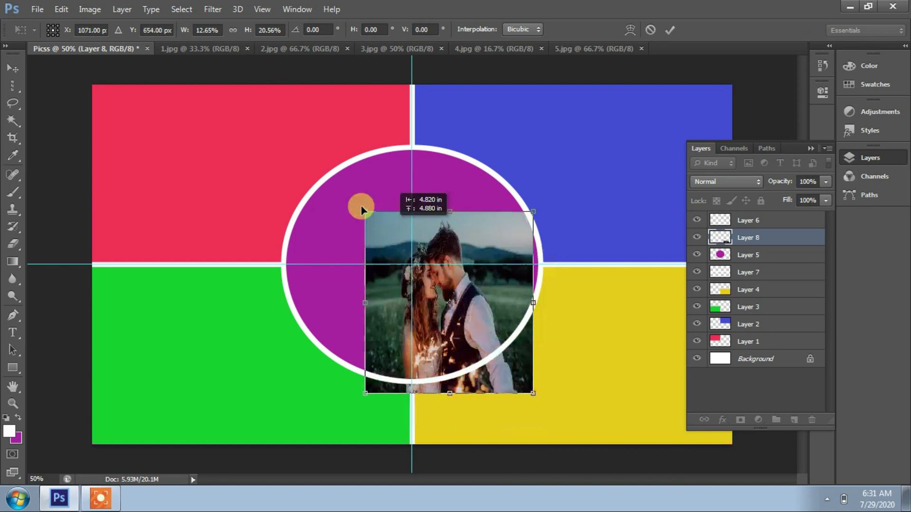
pyautogui.moveTo(362, 208); pyautogui.dragTo(231, 142)
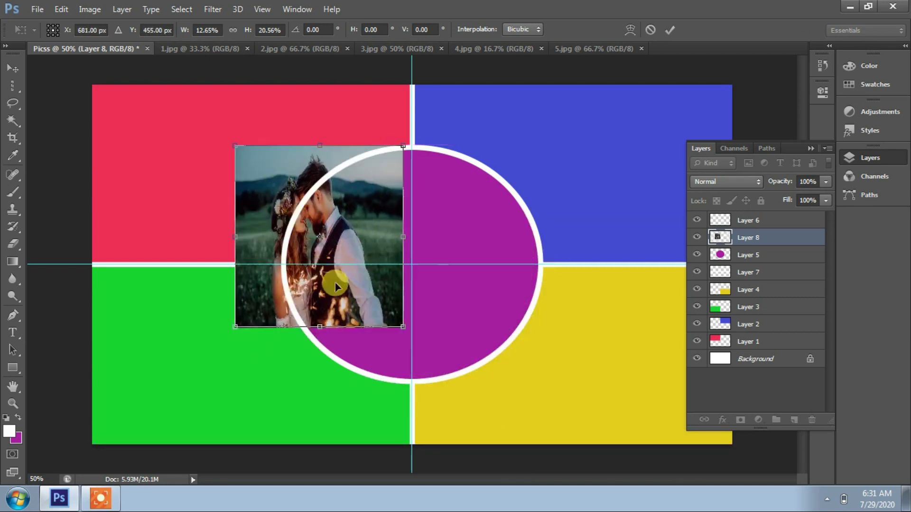
pyautogui.moveTo(403, 327); pyautogui.dragTo(648, 398)
pyautogui.moveTo(576, 355); pyautogui.dragTo(590, 334)
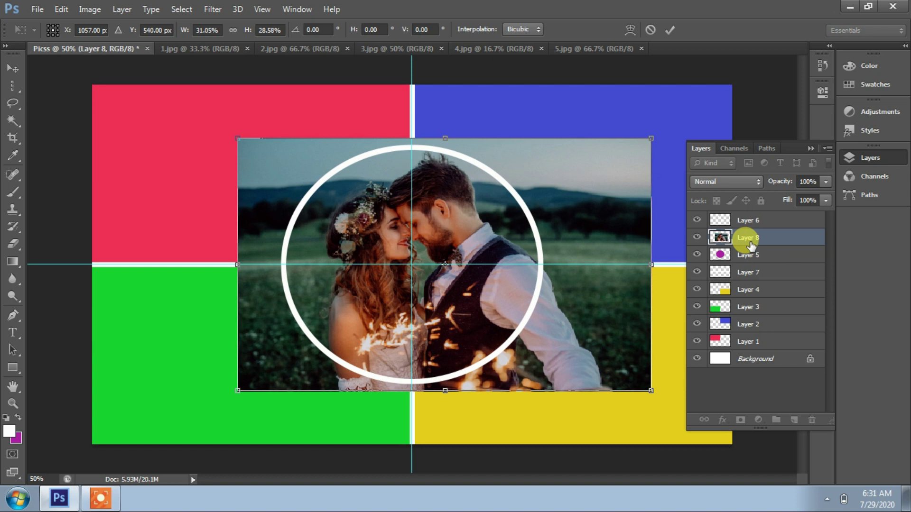
pyautogui.hotkey('ctrl', 's')
# - Apply the transform and save the collage as Picss.psd in the Collage folder
pyautogui.click(407, 197)
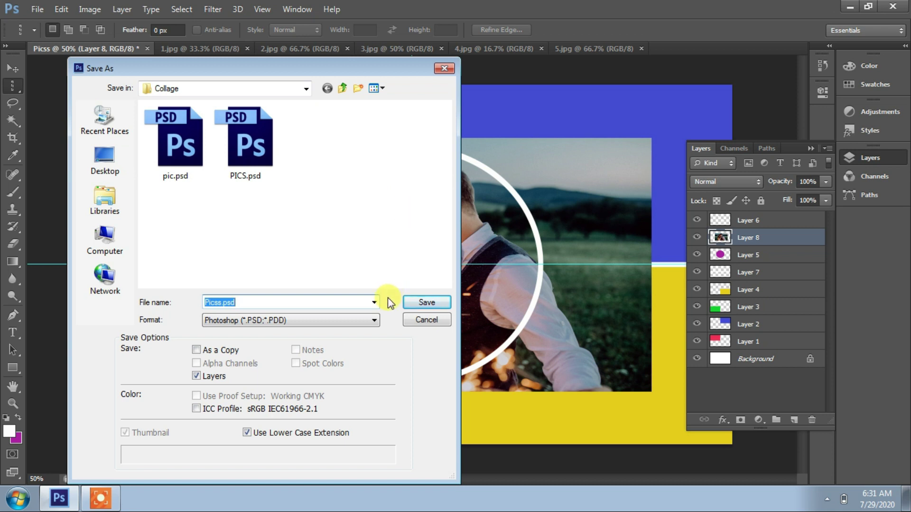
pyautogui.click(421, 304)
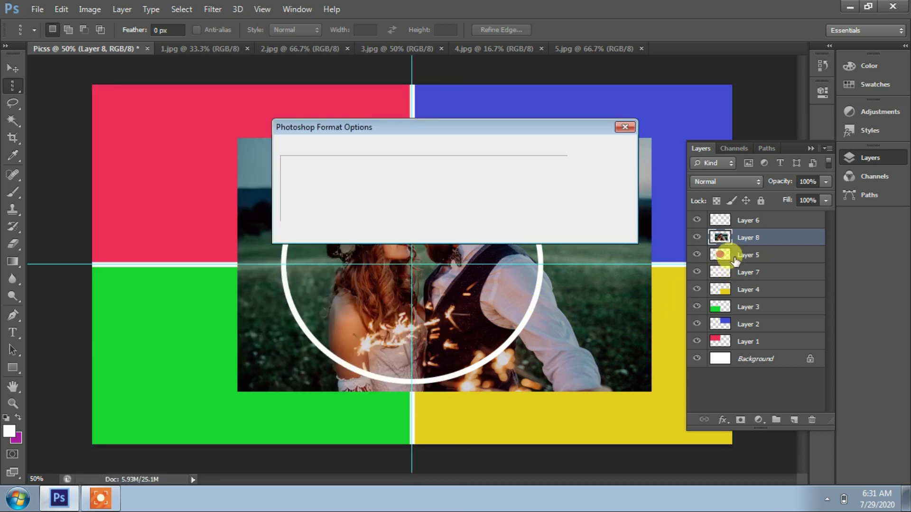
pyautogui.click(627, 153)
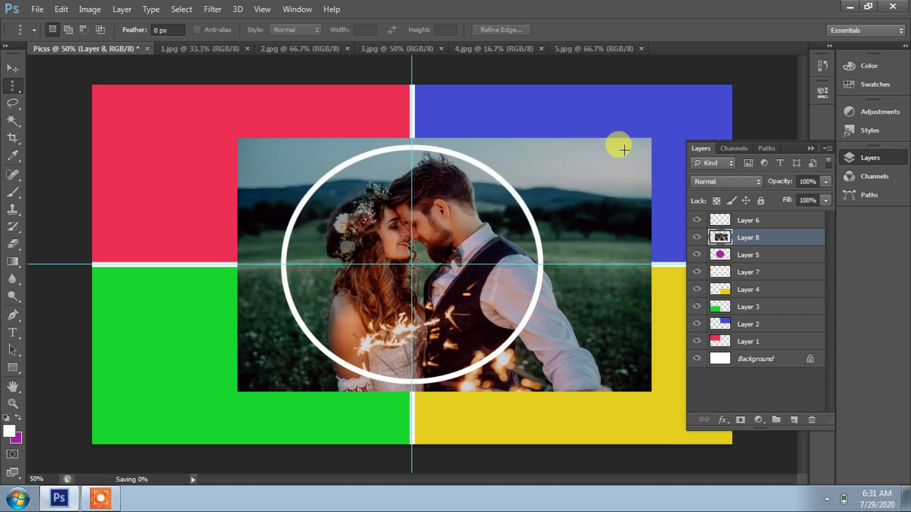
# - Clip the Layer 8 wedding photo into the purple circle, then select the yellow quadrant layer
pyautogui.rightClick(743, 237)
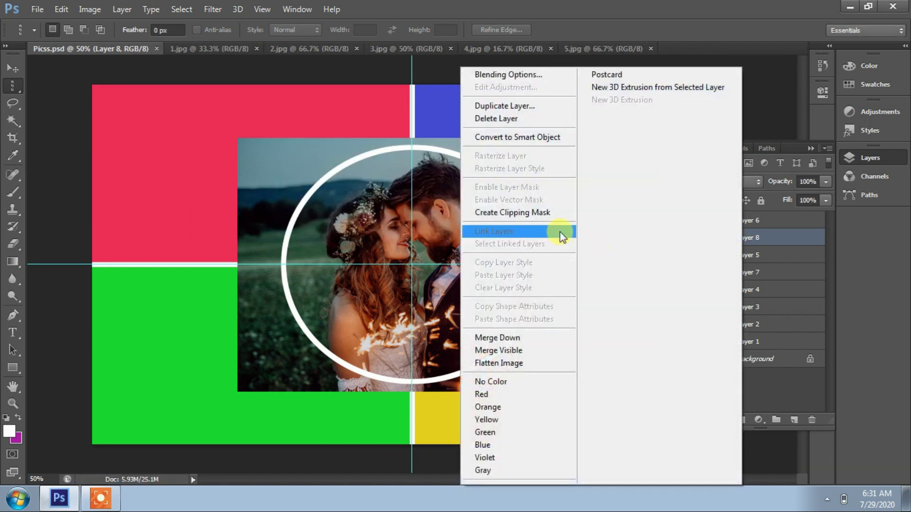
pyautogui.click(530, 215)
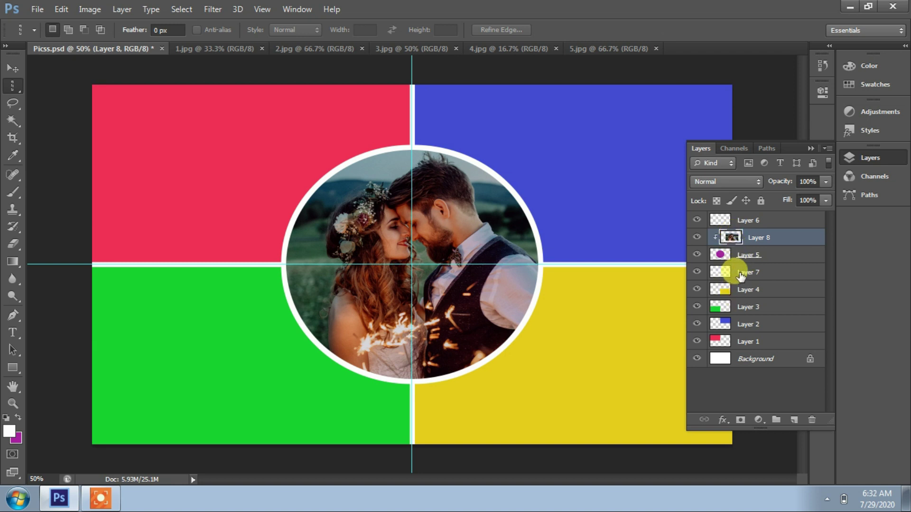
pyautogui.click(746, 291)
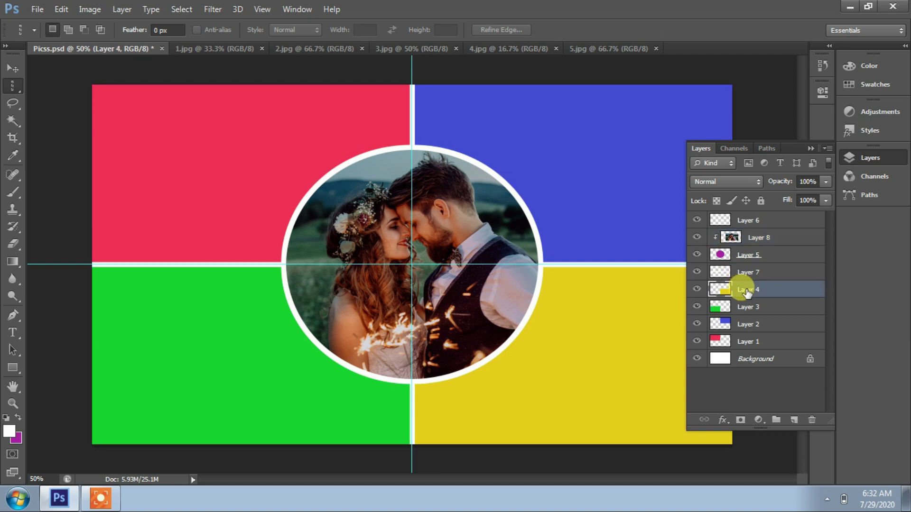
# - Select the red quadrant layer, then copy the whole 1.jpg café photo into Picss.psd
pyautogui.click(748, 341)
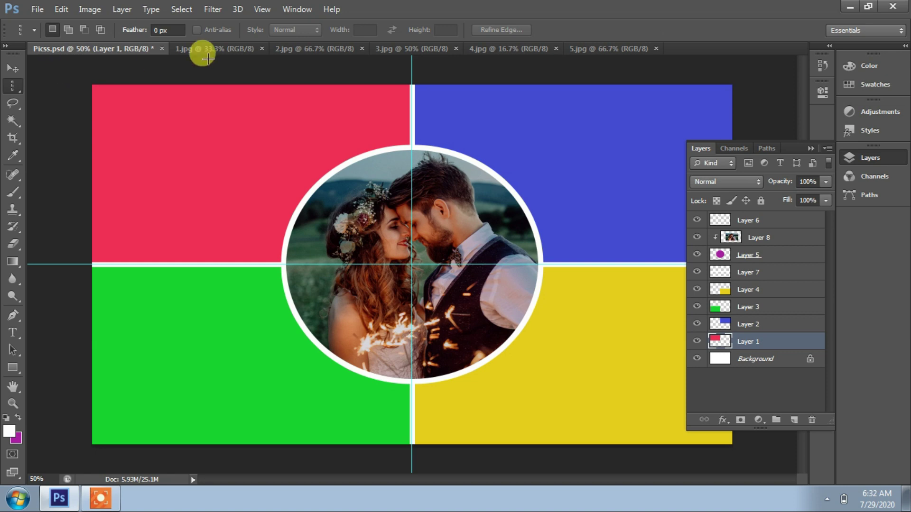
pyautogui.click(239, 49)
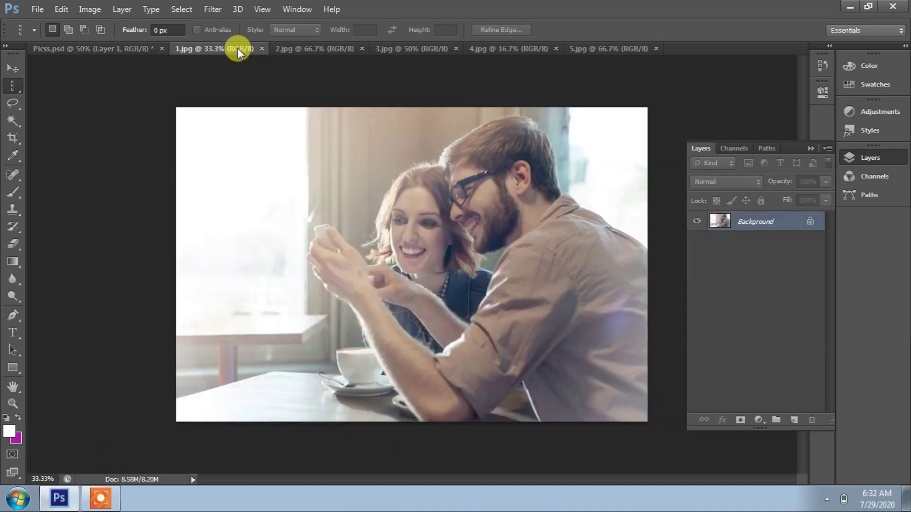
pyautogui.click(280, 47)
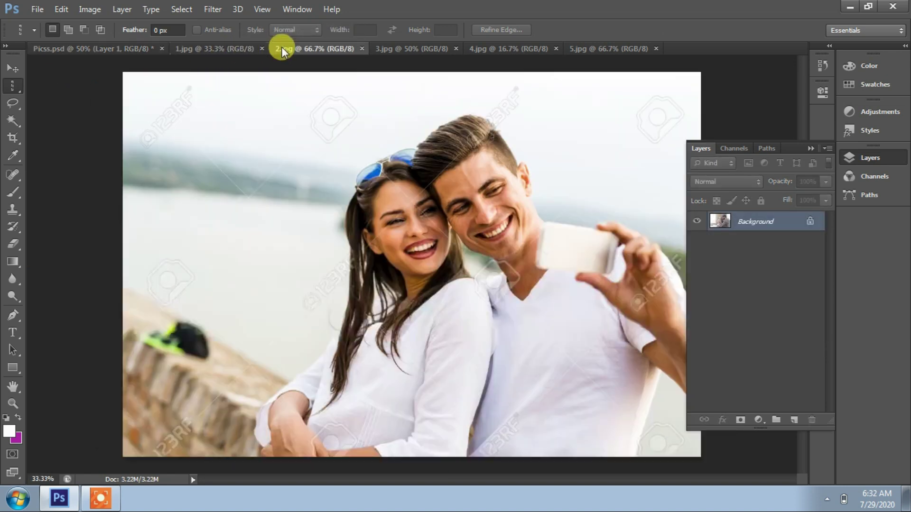
pyautogui.click(239, 47)
pyautogui.hotkey('ctrl', 'a')
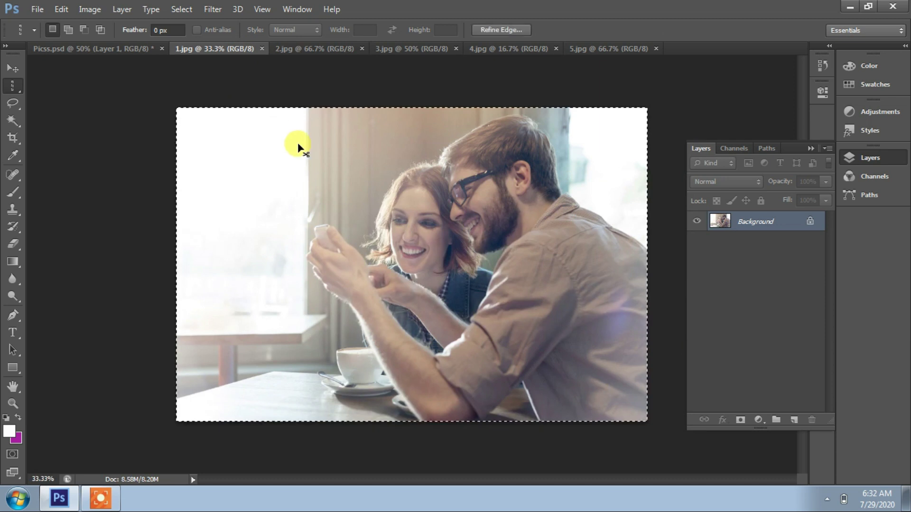
pyautogui.click(94, 48)
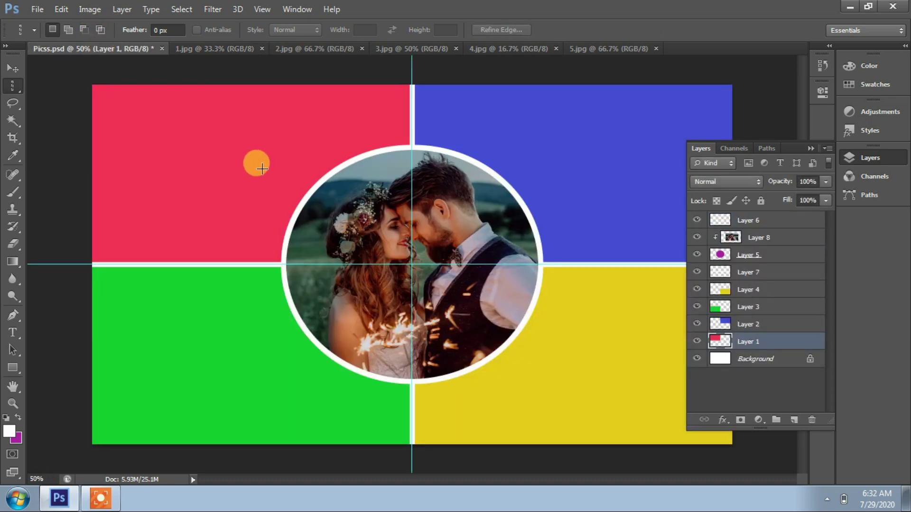
pyautogui.hotkey('ctrl', 'v')
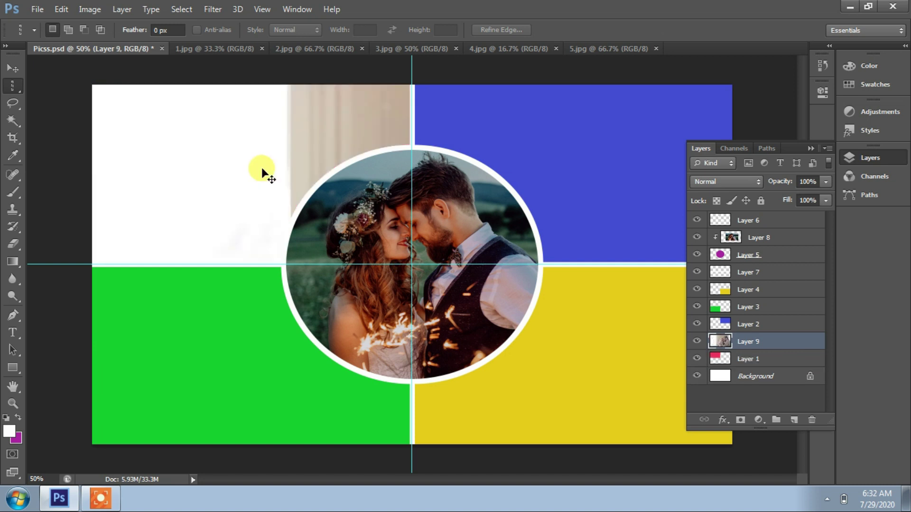
# - Scale the café photo to 67.75% × 52.83% over the top-left quadrant and save Picss.psd
pyautogui.hotkey('ctrl', 't')
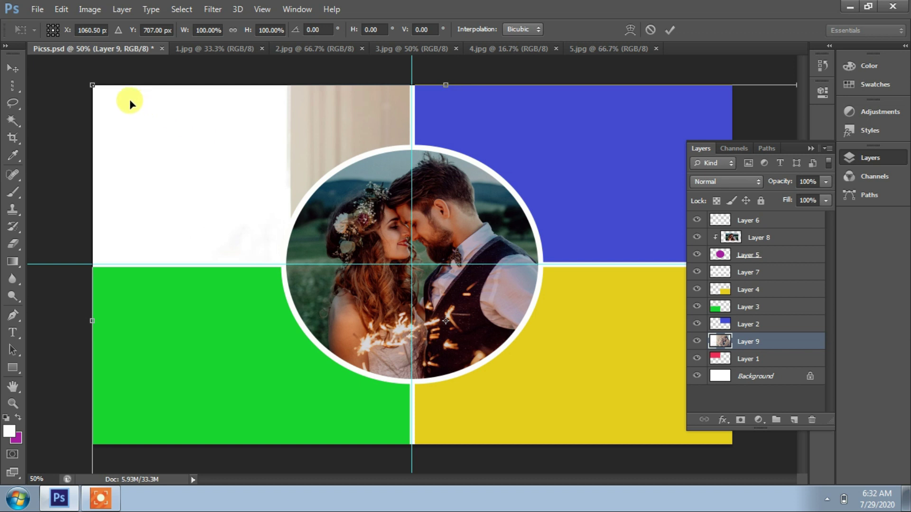
pyautogui.moveTo(92, 86); pyautogui.dragTo(82, 102)
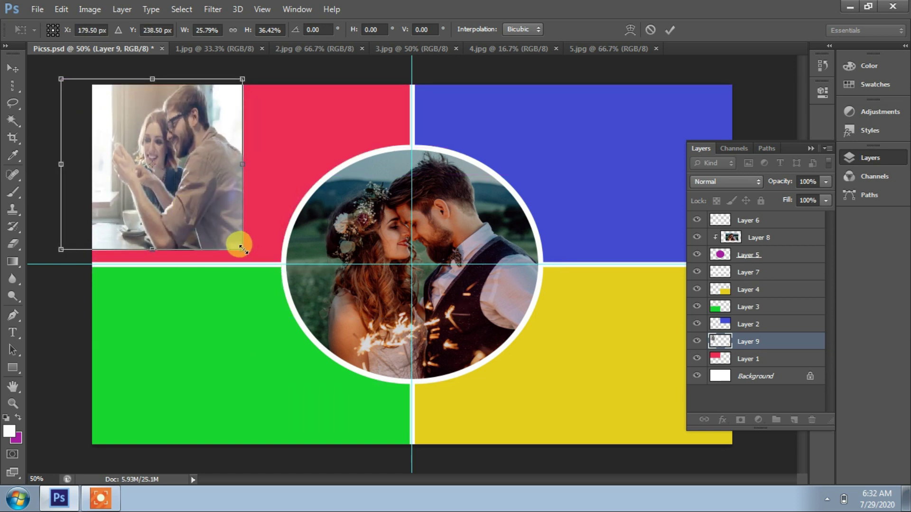
pyautogui.moveTo(242, 249); pyautogui.dragTo(498, 314)
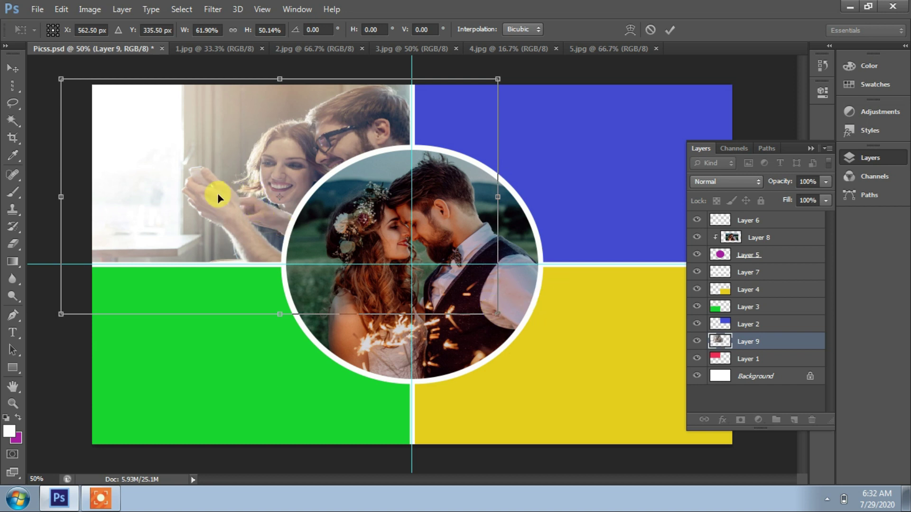
pyautogui.moveTo(217, 193); pyautogui.dragTo(136, 186)
pyautogui.moveTo(404, 306); pyautogui.dragTo(448, 315)
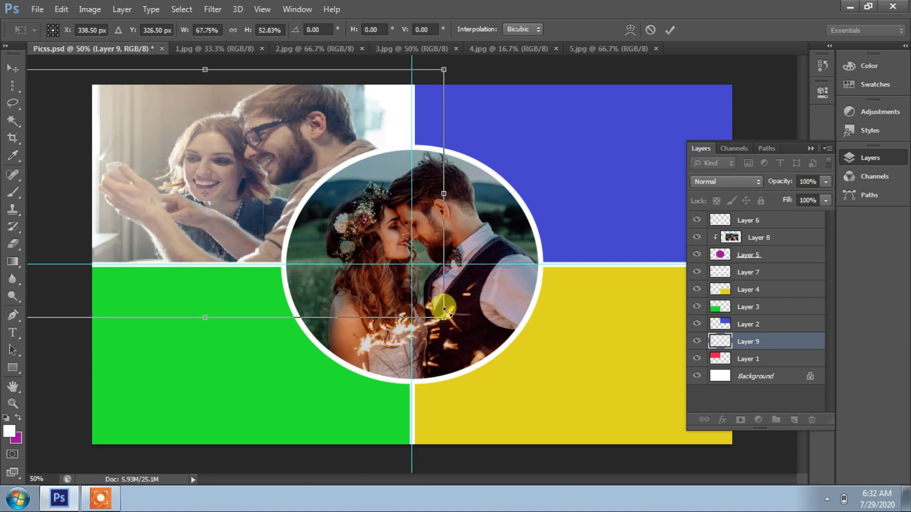
pyautogui.moveTo(251, 209); pyautogui.dragTo(235, 216)
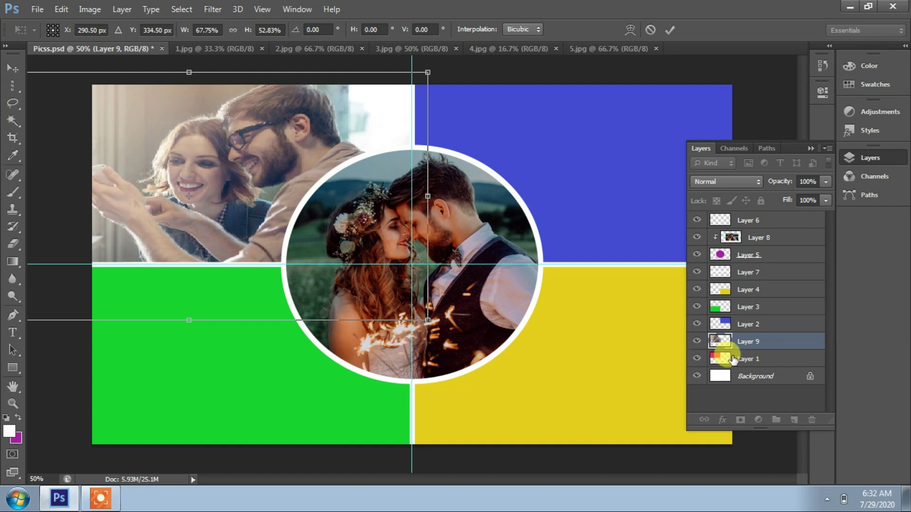
pyautogui.hotkey('ctrl', 's')
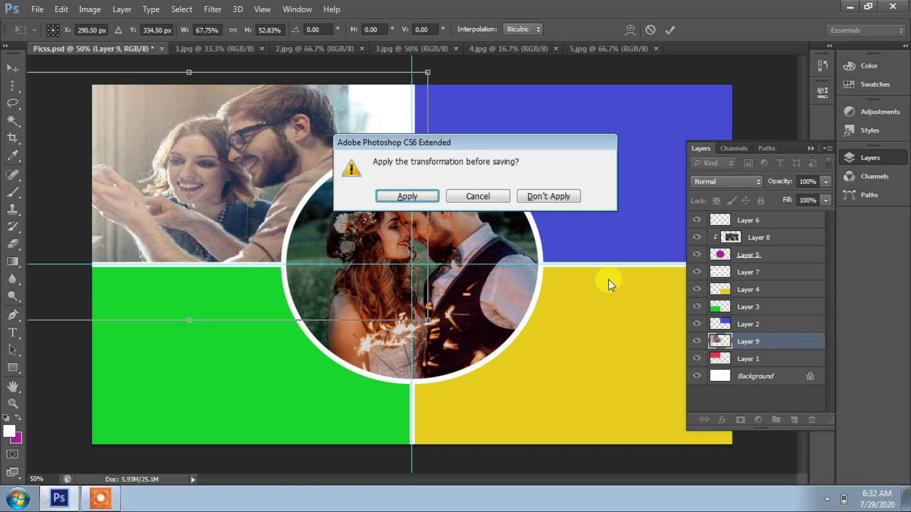
pyautogui.click(420, 199)
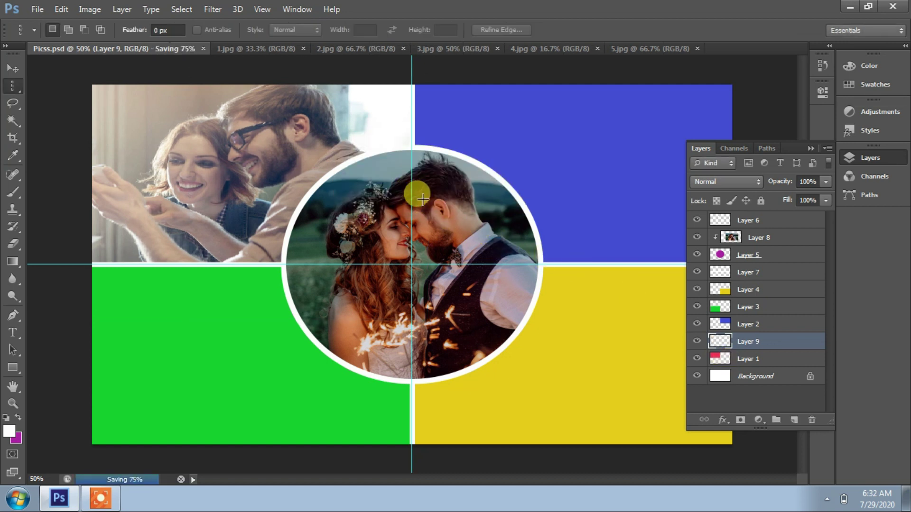
# - Clip the Layer 9 café photo to the red quadrant, then select the blue quadrant layer
pyautogui.rightClick(764, 340)
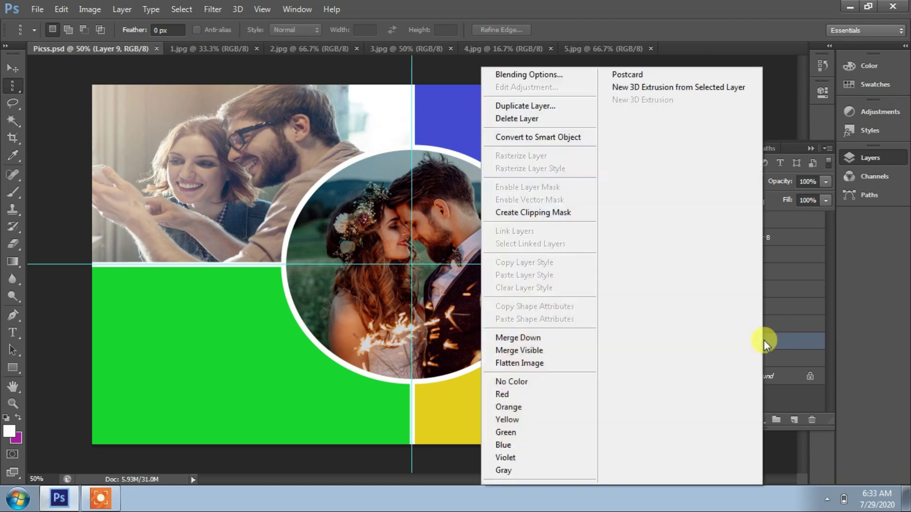
pyautogui.click(554, 214)
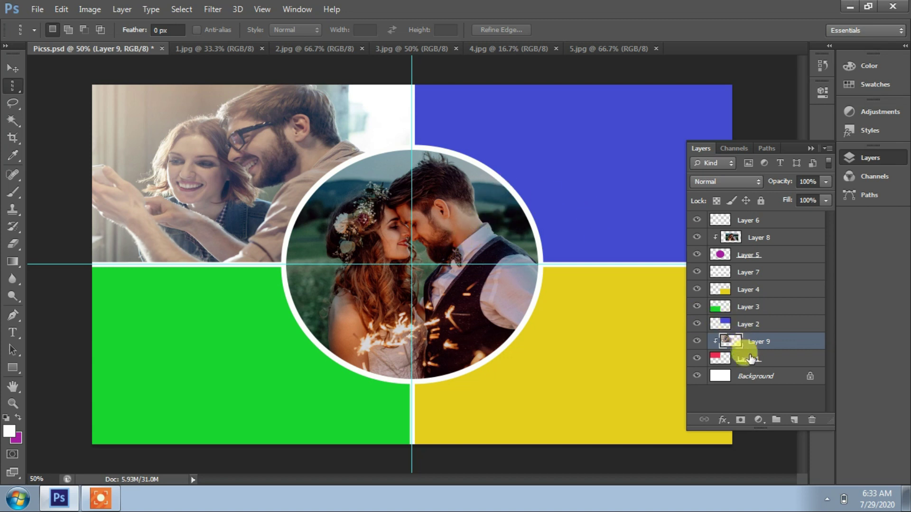
pyautogui.click(742, 326)
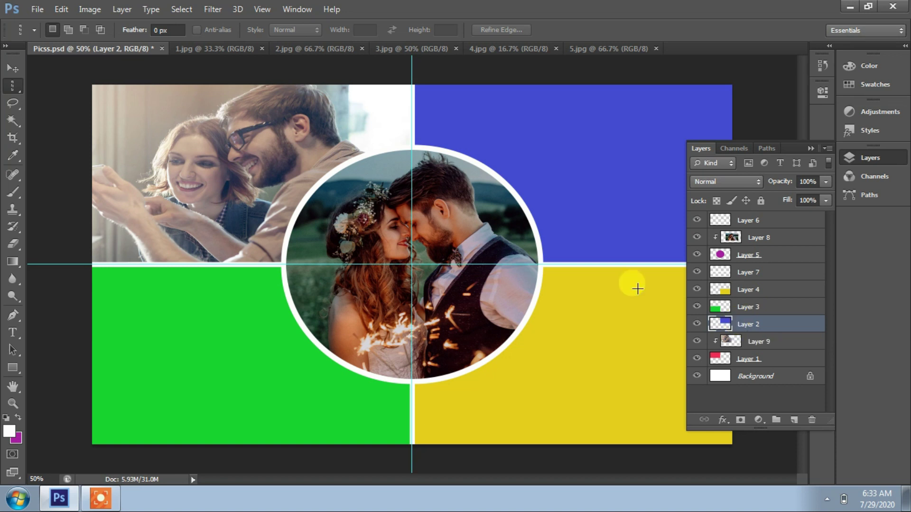
# - Copy the whole 2.jpg selfie photo and paste it into Picss.psd
pyautogui.click(292, 48)
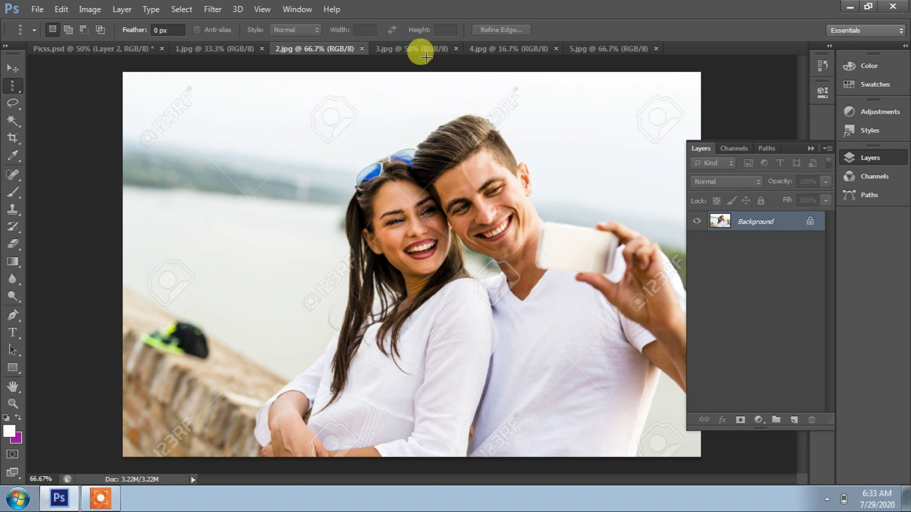
pyautogui.hotkey('ctrl', 'a')
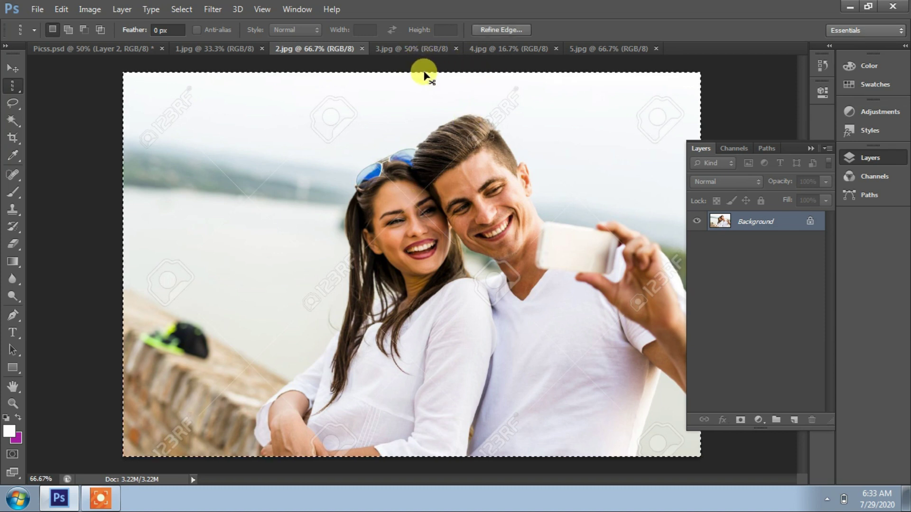
pyautogui.click(130, 45)
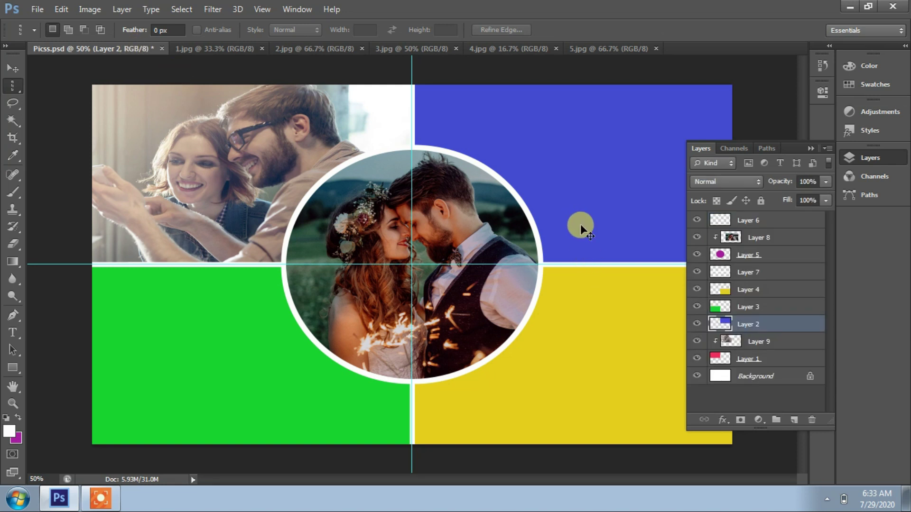
pyautogui.hotkey('ctrl', 'v')
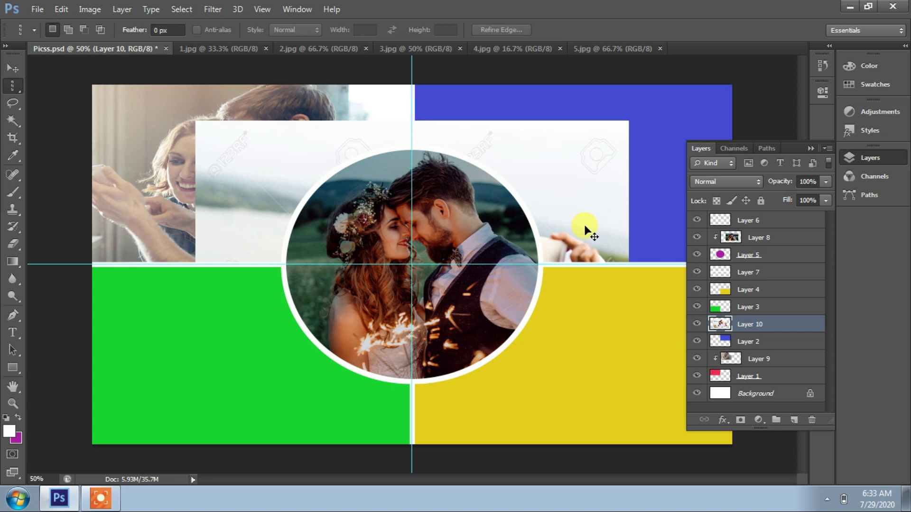
# - Scale the selfie to fill the top-right quadrant, save, and clip it to the blue quadrant
pyautogui.hotkey('ctrl', 't')
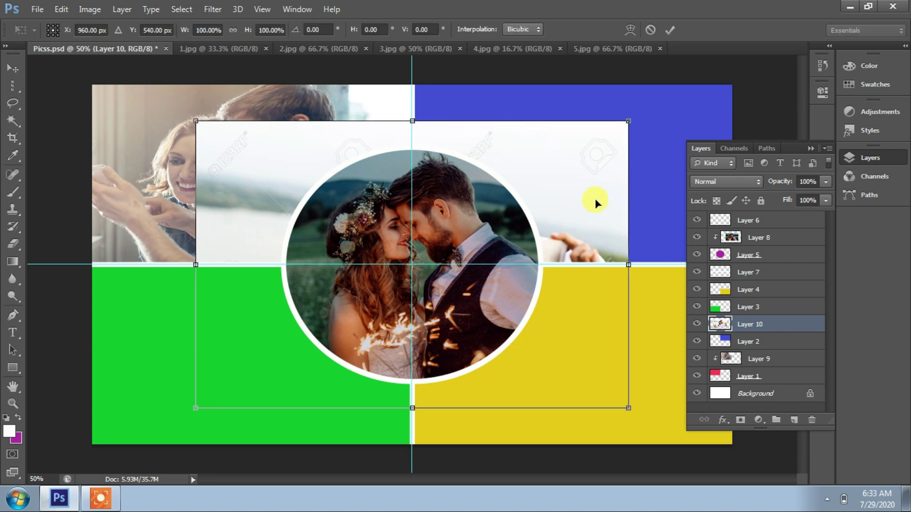
pyautogui.moveTo(595, 199); pyautogui.dragTo(637, 184)
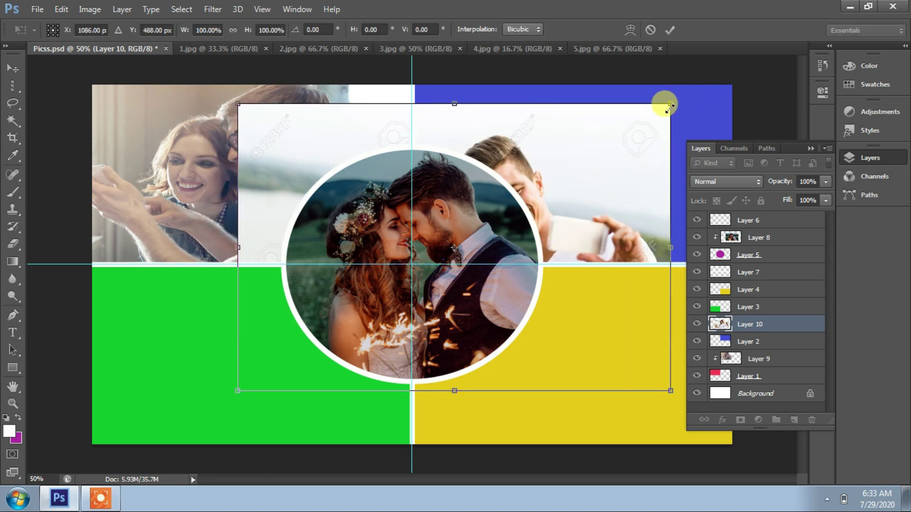
pyautogui.moveTo(668, 106); pyautogui.dragTo(457, 218)
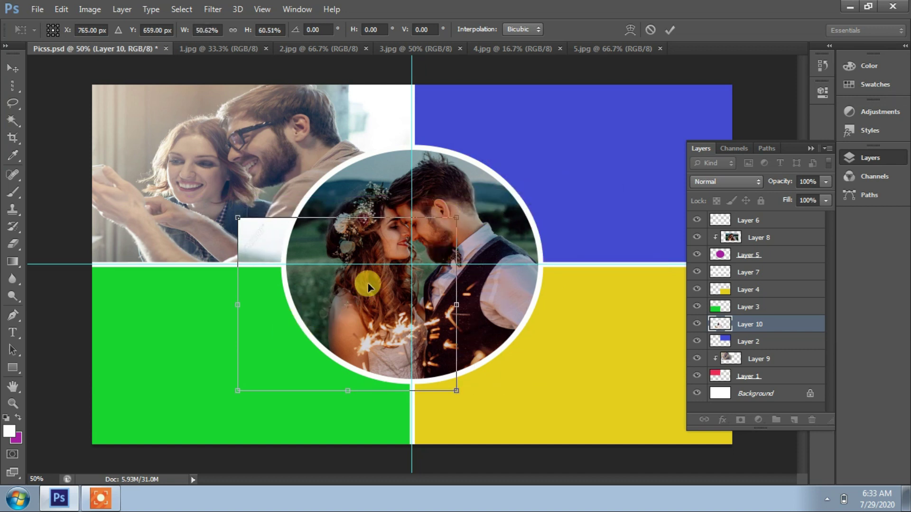
pyautogui.moveTo(368, 283); pyautogui.dragTo(436, 202)
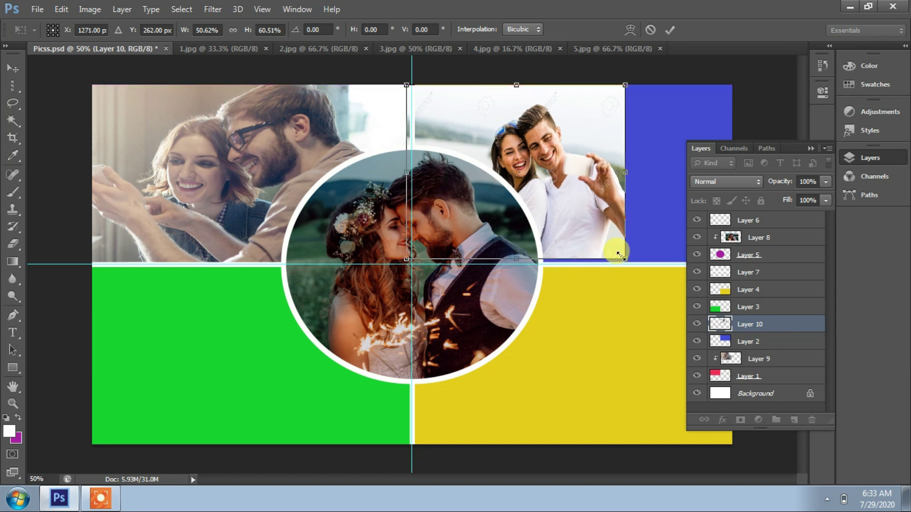
pyautogui.moveTo(623, 258); pyautogui.dragTo(733, 297)
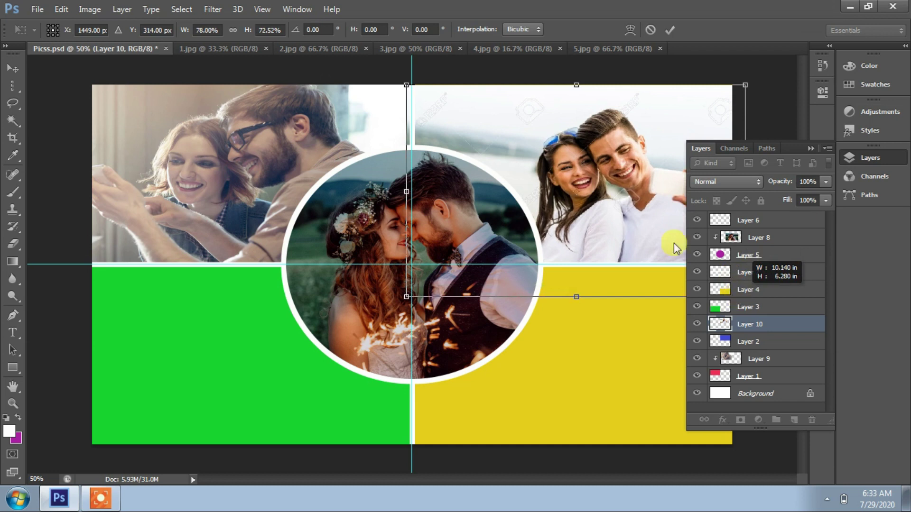
pyautogui.moveTo(671, 244); pyautogui.dragTo(634, 195)
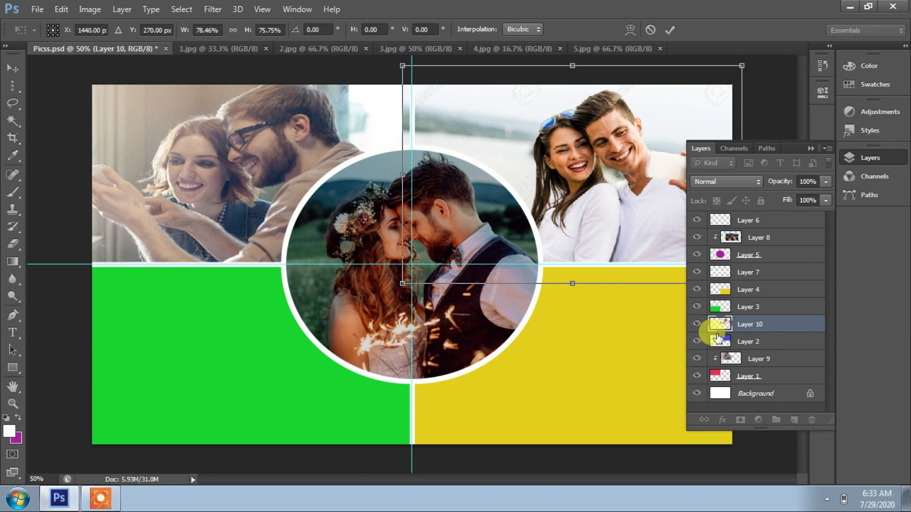
pyautogui.hotkey('ctrl', 's')
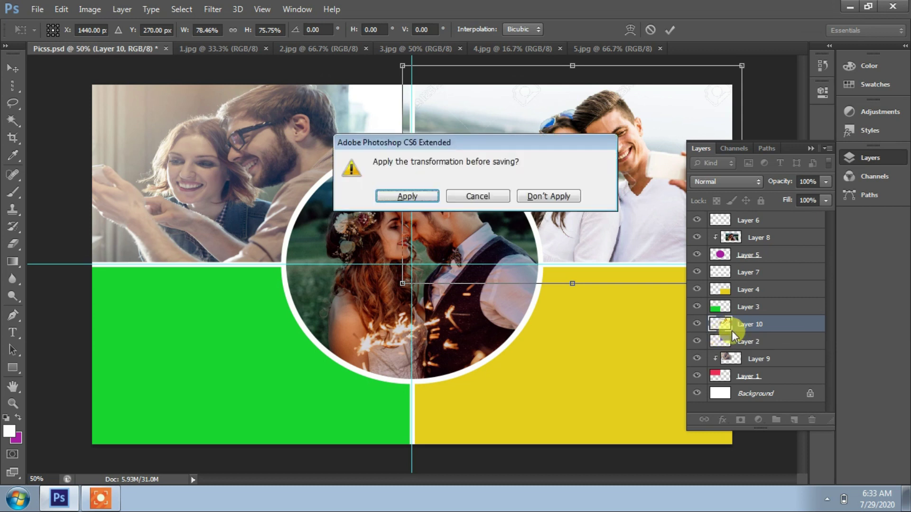
pyautogui.press('Return')
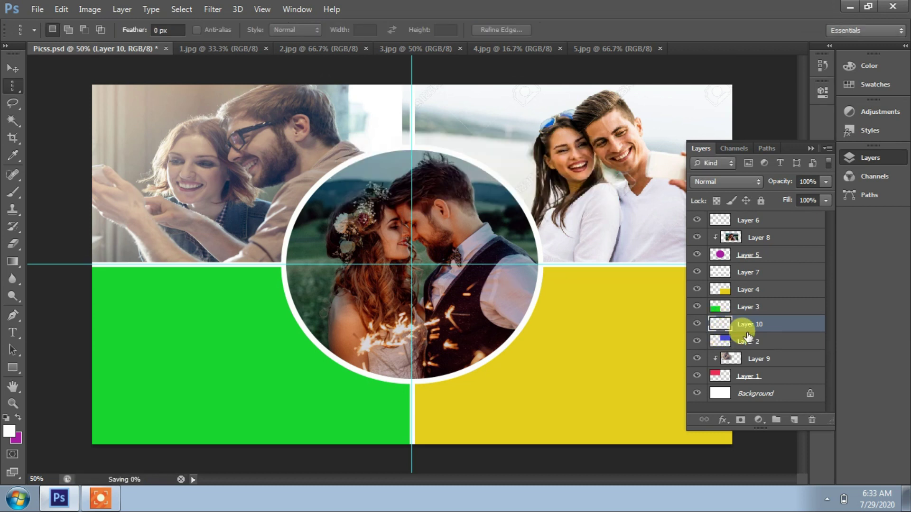
pyautogui.rightClick(752, 326)
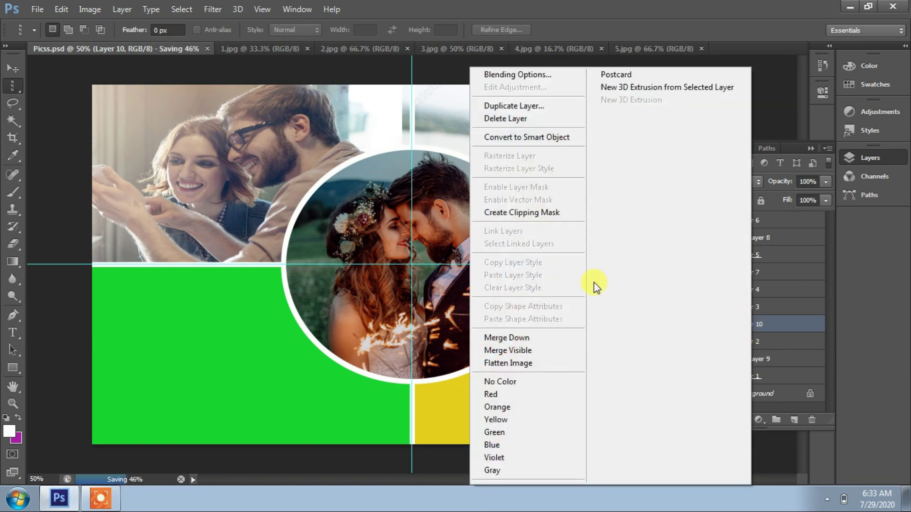
pyautogui.click(548, 215)
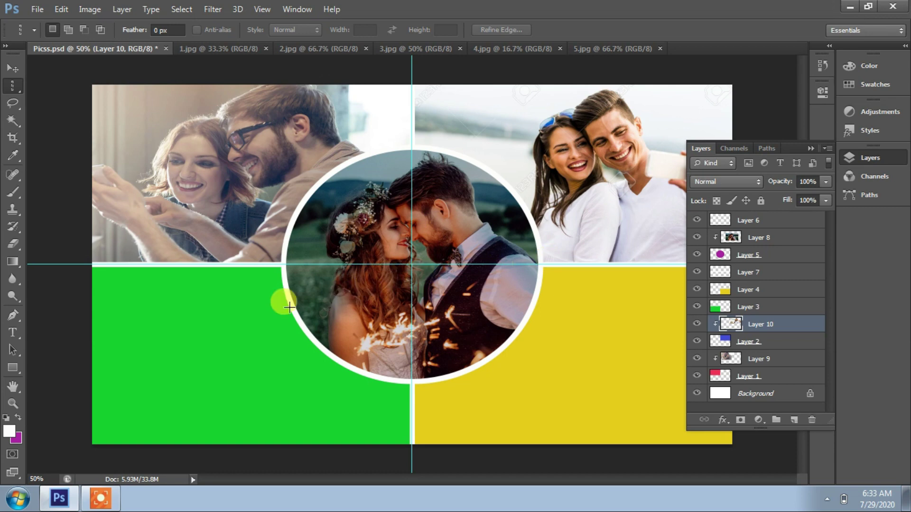
# - Paste the beach photo into the bottom-left quadrant, fit it, and clip it to the green block
pyautogui.click(325, 48)
pyautogui.hotkey('ctrl', 'a')
pyautogui.hotkey('ctrl', 'c')
pyautogui.click(126, 49)
pyautogui.hotkey('ctrl', 'v')
pyautogui.hotkey('ctrl', 't')
pyautogui.moveTo(489, 334); pyautogui.dragTo(305, 398)
pyautogui.keyDown('alt'); pyautogui.click(743, 315); pyautogui.keyUp('alt')
# - Paste the forehead-kiss wedding photo, fit it to the bottom-right quadrant, and clip it to the yellow block
pyautogui.click(503, 52)
pyautogui.click(617, 48)
pyautogui.hotkey('ctrl', 'a')
pyautogui.hotkey('ctrl', 'c')
pyautogui.click(95, 49)
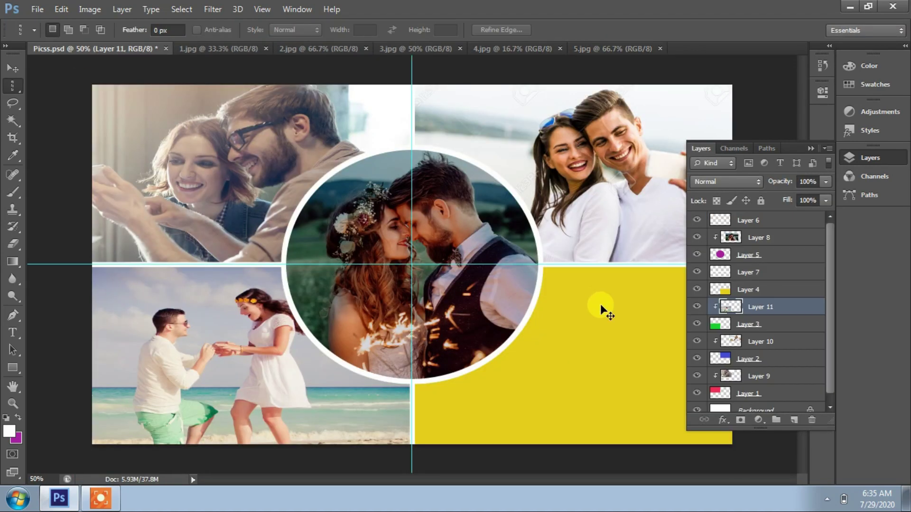
pyautogui.hotkey('ctrl', 'v')
pyautogui.hotkey('ctrl', 't')
pyautogui.moveTo(539, 193); pyautogui.dragTo(616, 366)
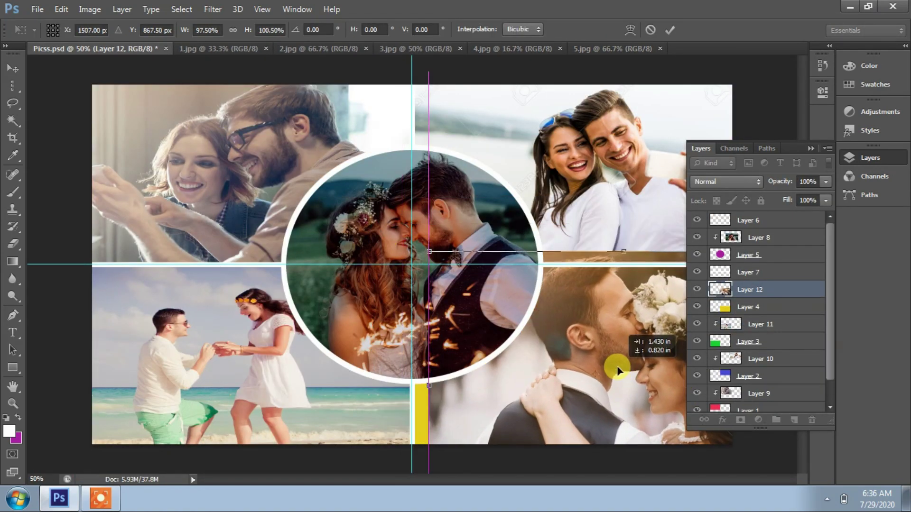
pyautogui.press('Return')
pyautogui.hotkey('ctrl', 'alt', 'g')
# - Shift the kiss photo down to cover the yellow strip and save the collage
pyautogui.press('m')
pyautogui.moveTo(473, 407); pyautogui.dragTo(456, 421)
pyautogui.hotkey('ctrl', 's')
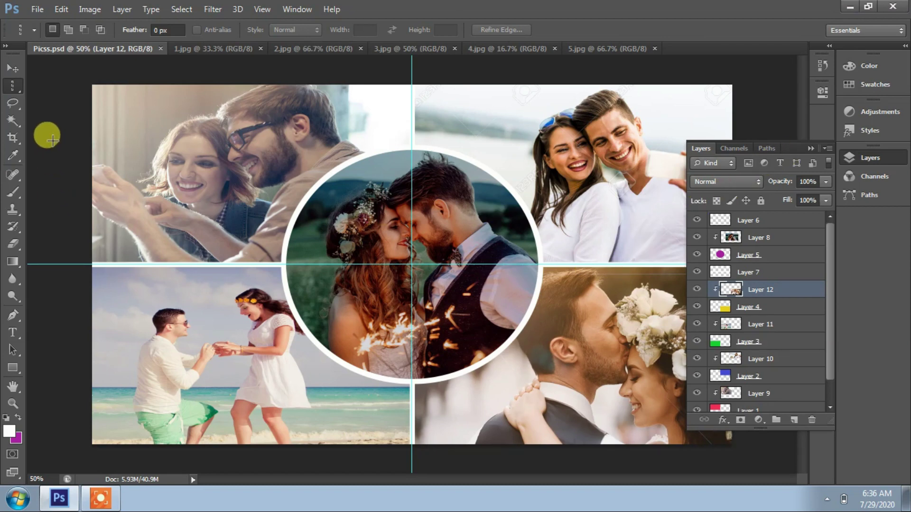
pyautogui.hotkey('ctrl', 'a')
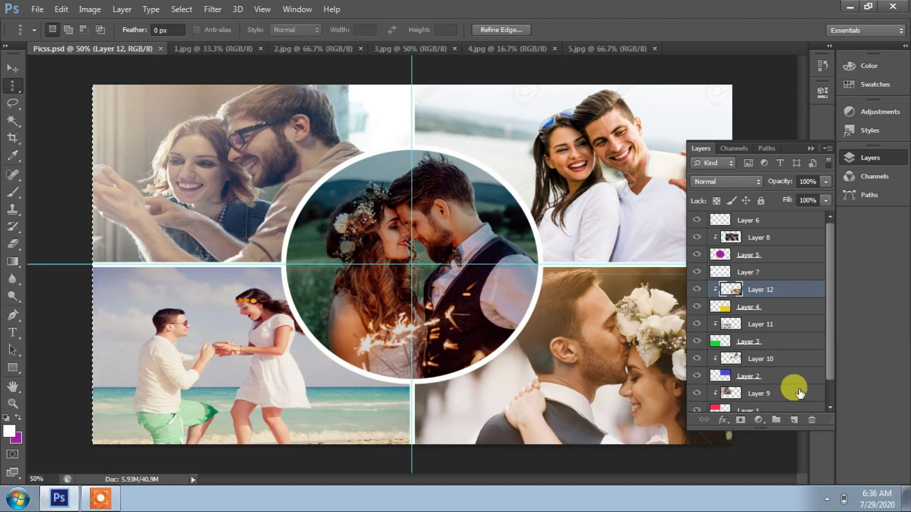
pyautogui.moveTo(830, 338); pyautogui.dragTo(827, 366)
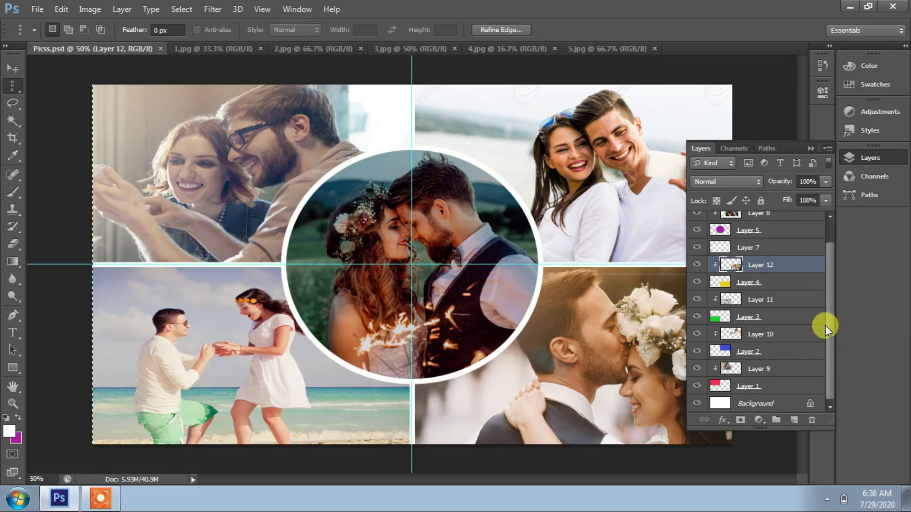
# - Check the white ring and divider stripe layers by hiding and showing them, then select the stripes layer
pyautogui.moveTo(826, 331); pyautogui.dragTo(830, 314)
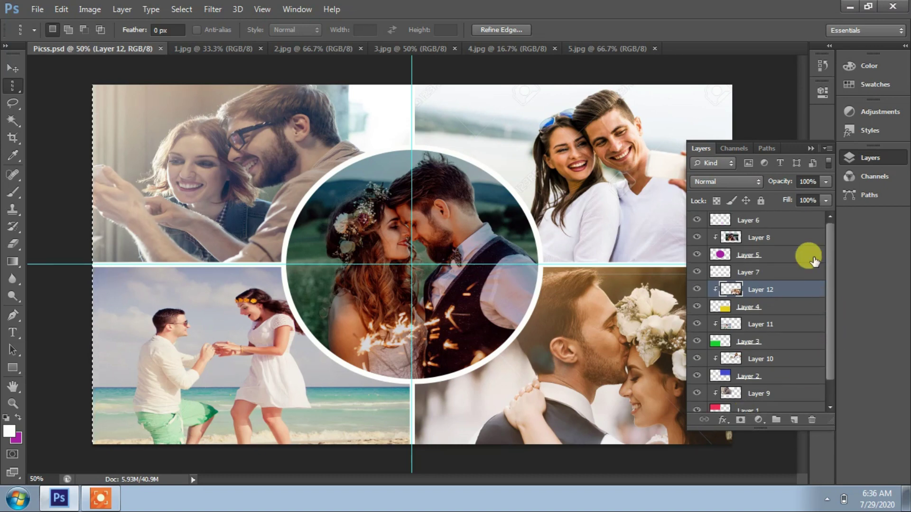
pyautogui.click(761, 221)
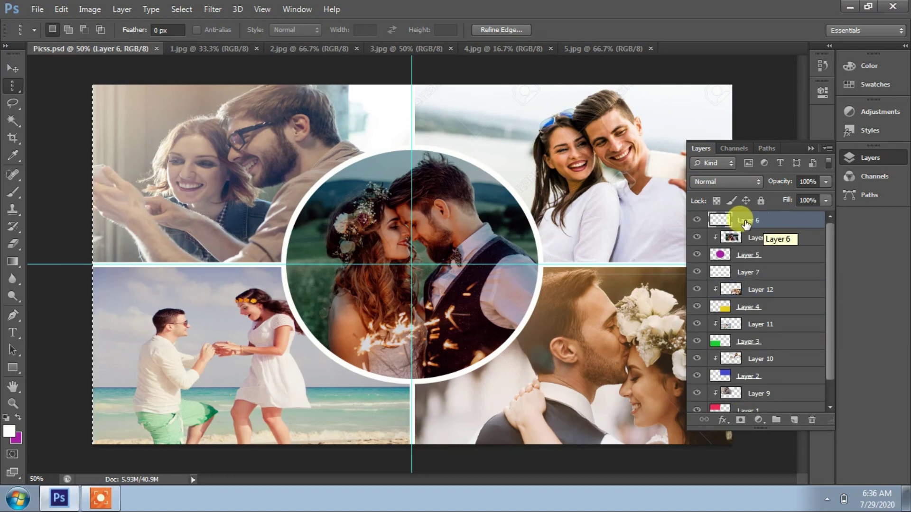
pyautogui.click(697, 221)
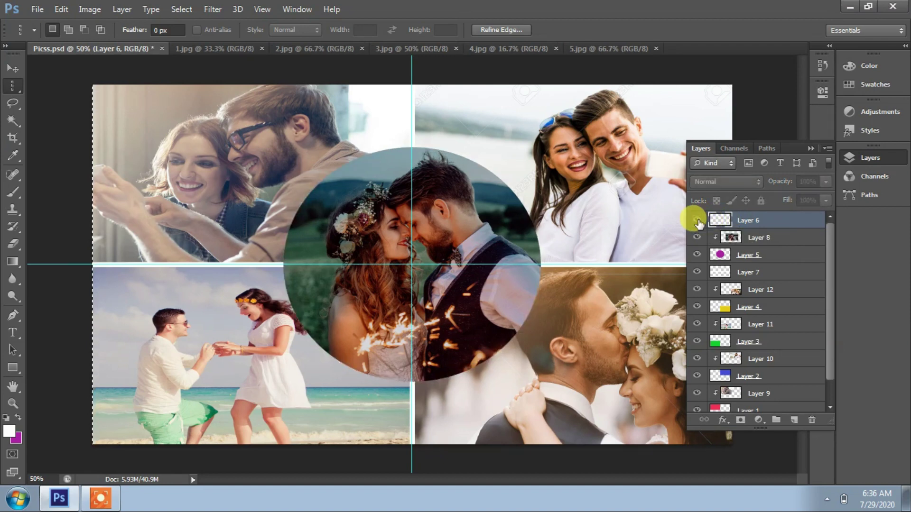
pyautogui.click(698, 220)
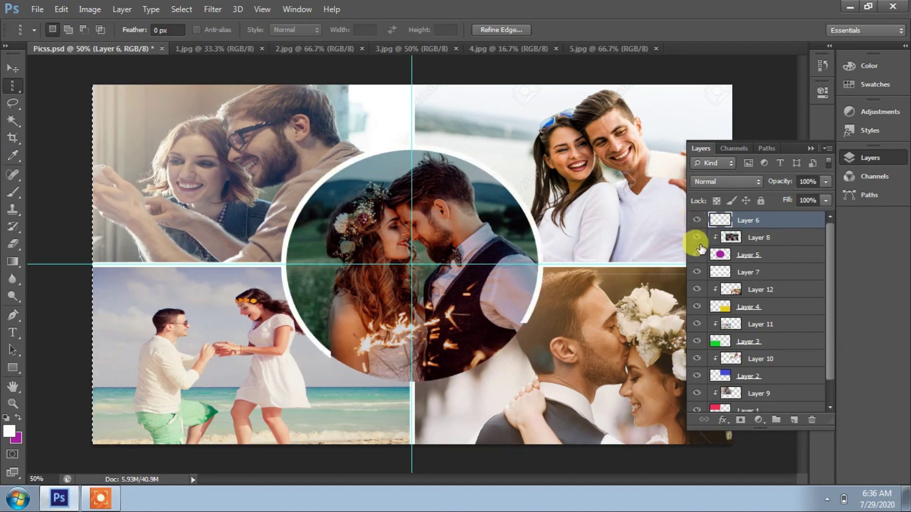
pyautogui.click(697, 272)
pyautogui.click(698, 274)
pyautogui.click(751, 270)
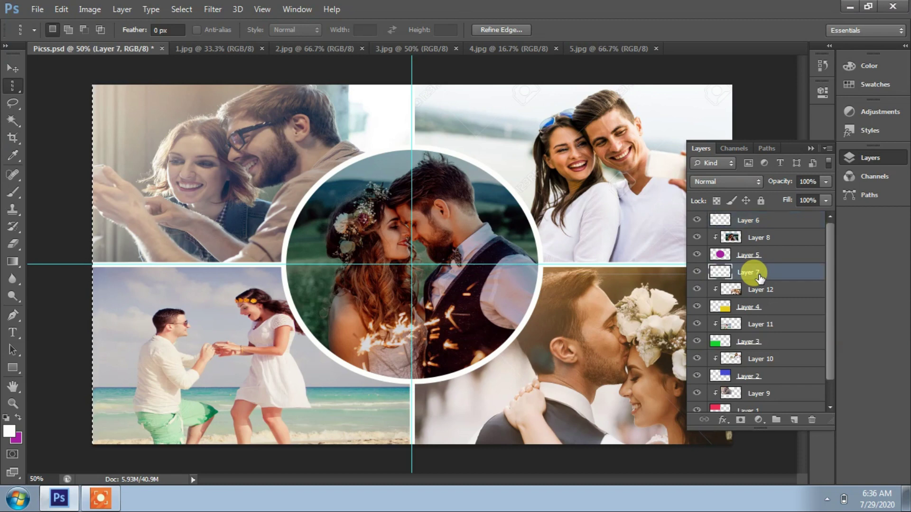
# - Stroke a whole-canvas rectangular selection with a 15 px white inside border and save Picss.psd
pyautogui.click(12, 85)
pyautogui.click(52, 88)
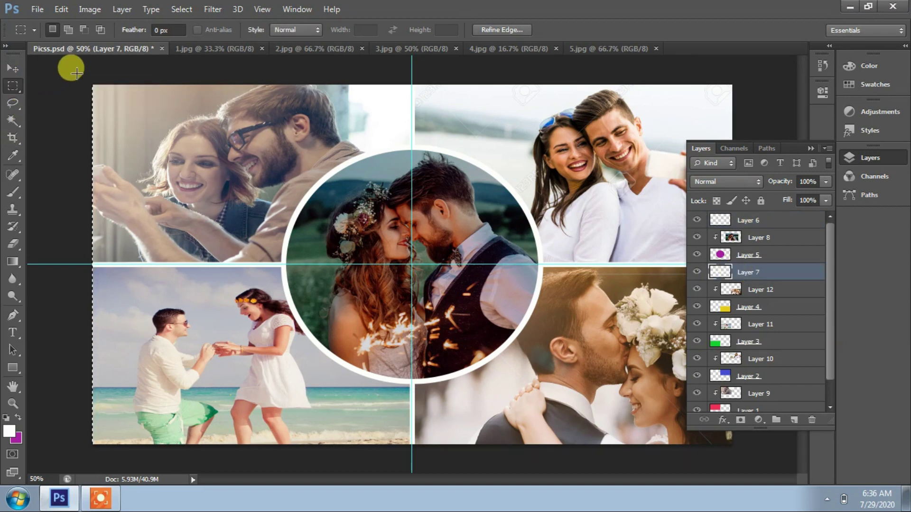
pyautogui.moveTo(92, 85); pyautogui.dragTo(795, 471)
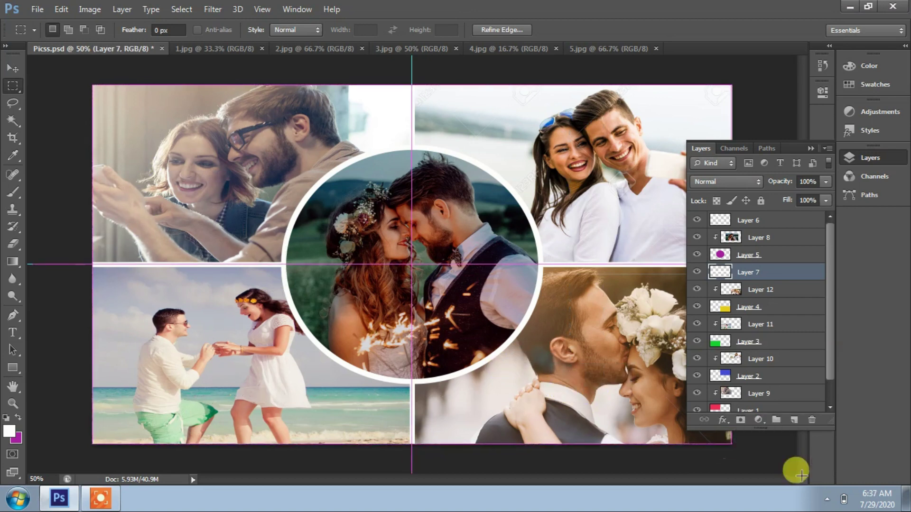
pyautogui.rightClick(175, 138)
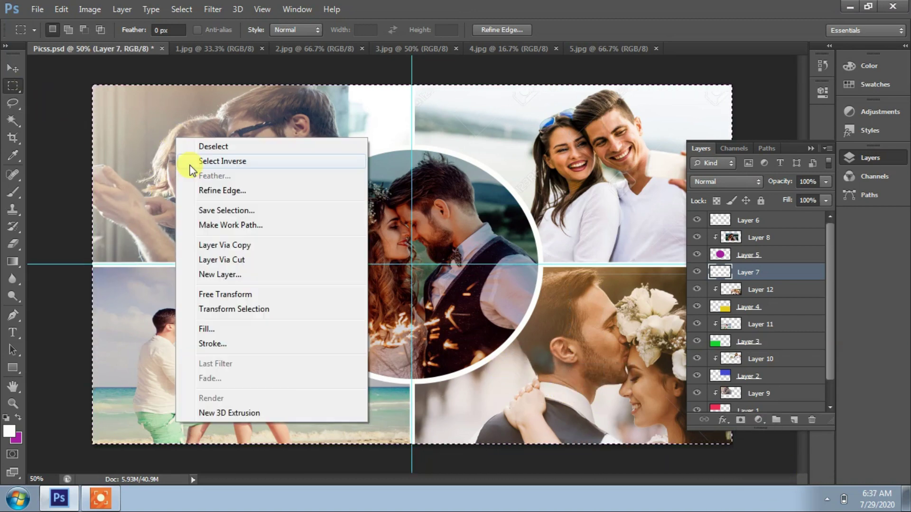
pyautogui.click(212, 343)
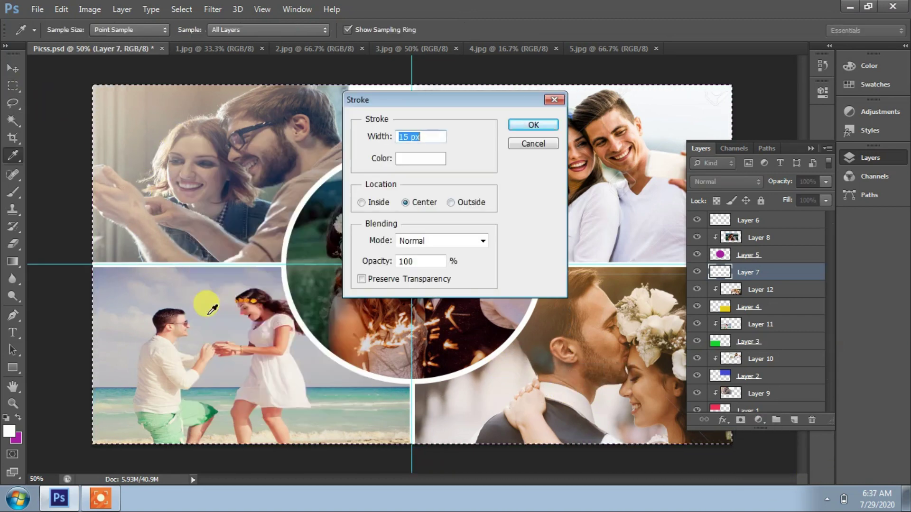
pyautogui.click(362, 203)
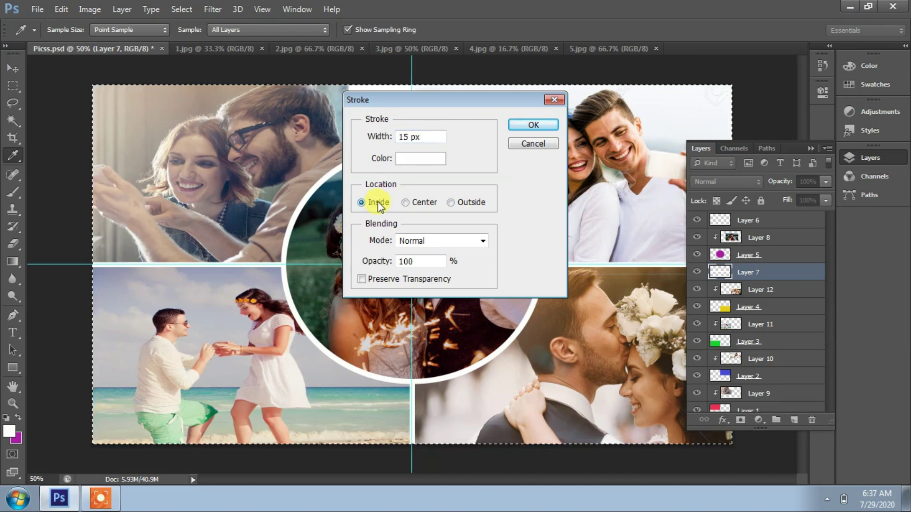
pyautogui.click(542, 126)
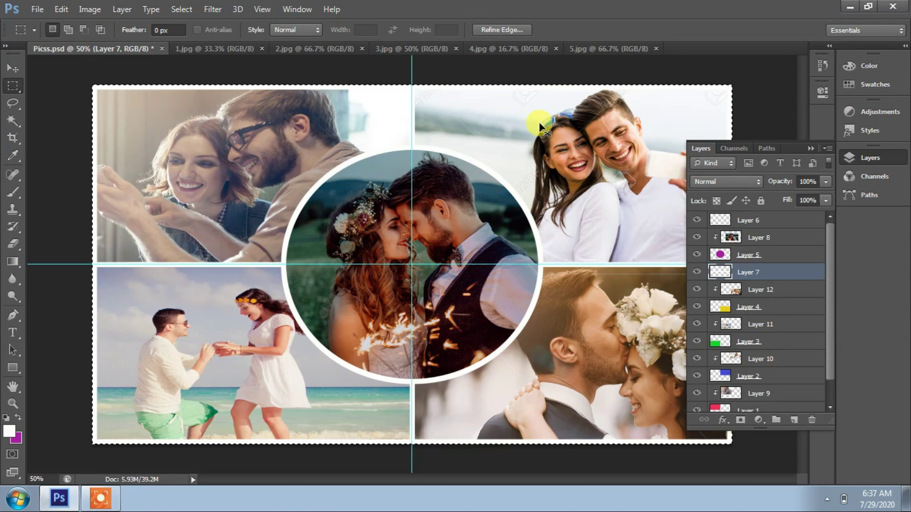
pyautogui.hotkey('ctrl', 's')
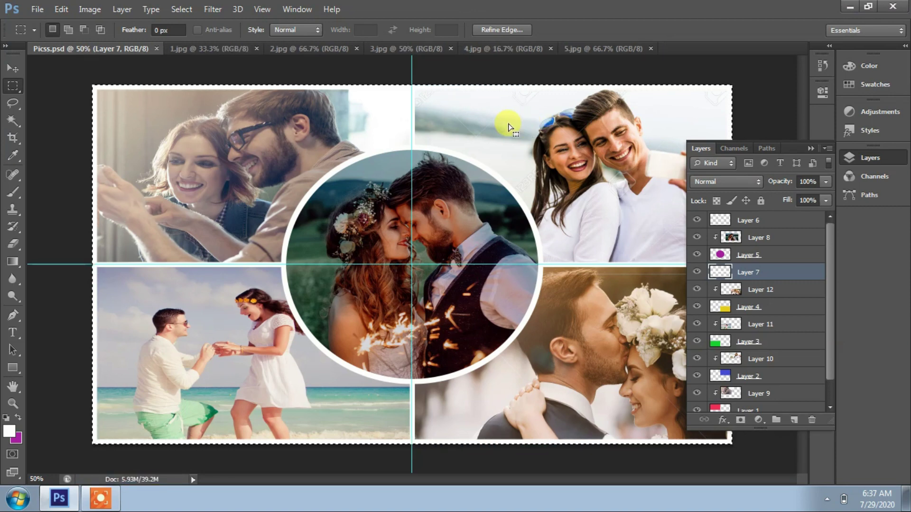
# - Deselect, then save a JPEG copy named Final.jpg at Maximum quality into the Collage folder
pyautogui.click(159, 133)
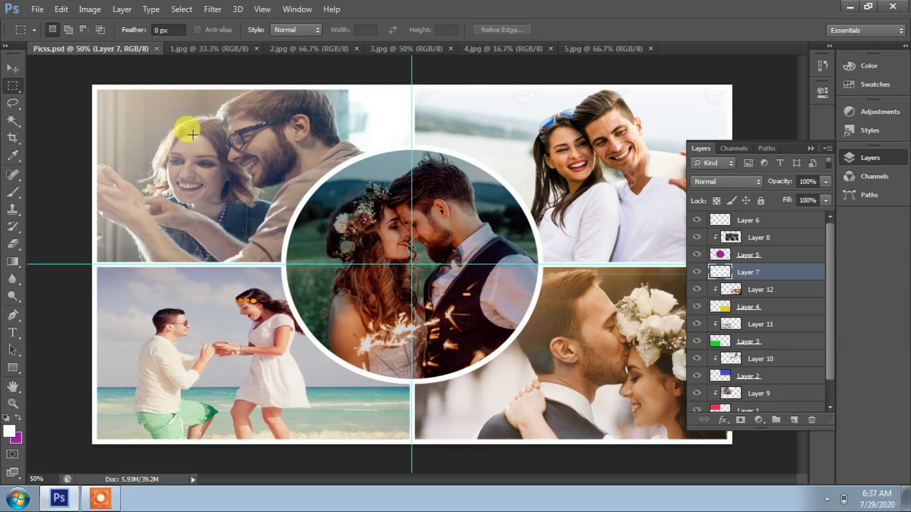
pyautogui.click(36, 10)
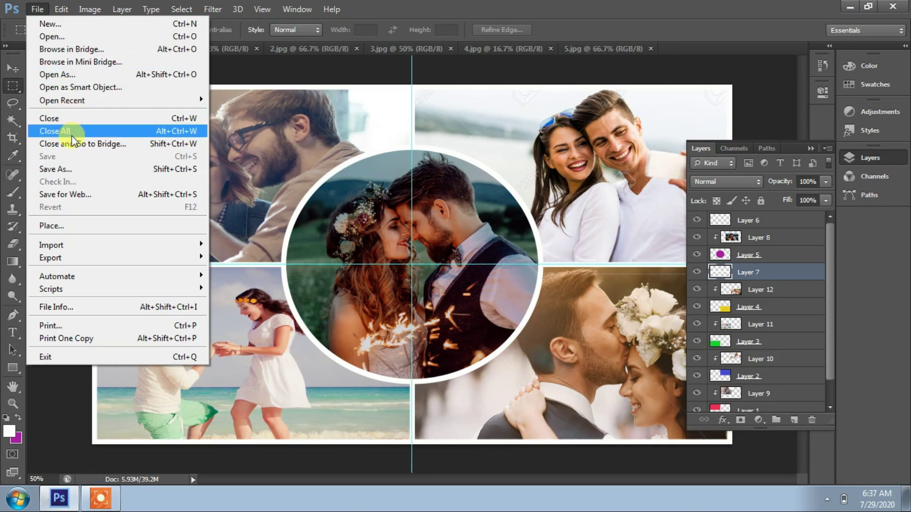
pyautogui.click(71, 172)
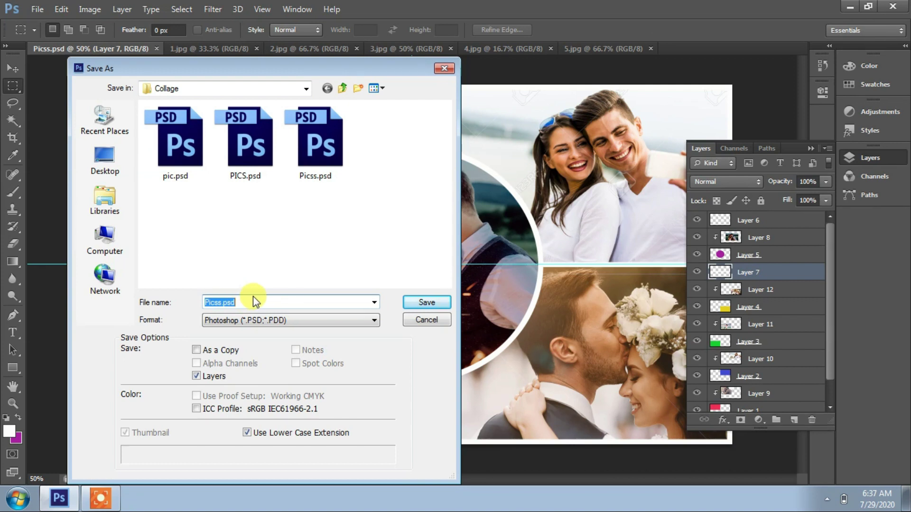
pyautogui.write('Final')
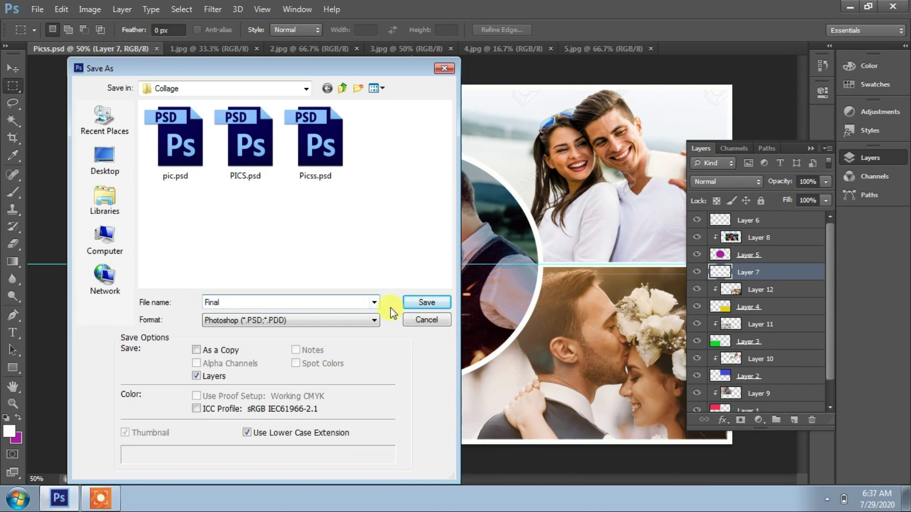
pyautogui.click(373, 321)
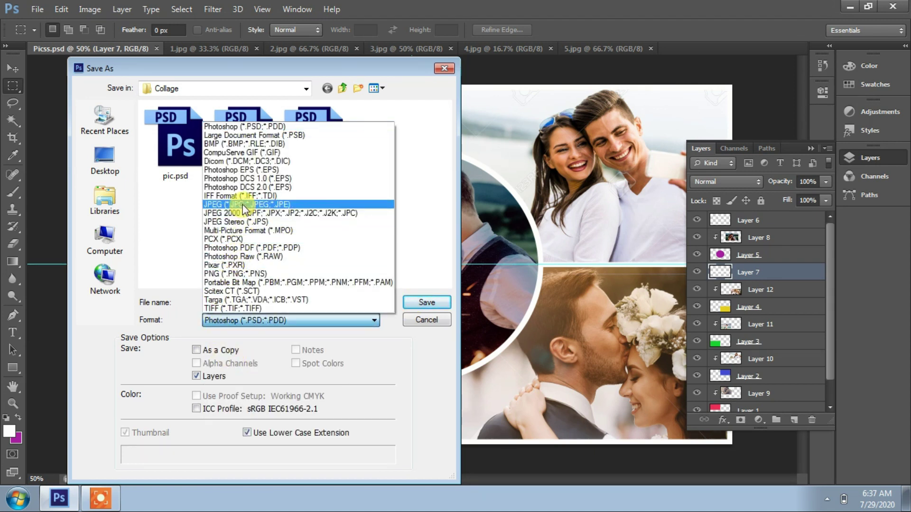
pyautogui.click(244, 209)
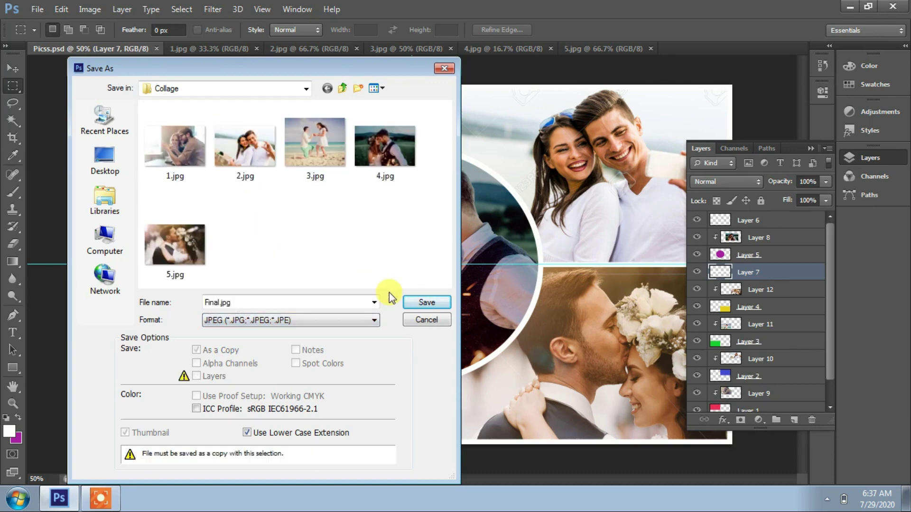
pyautogui.click(411, 303)
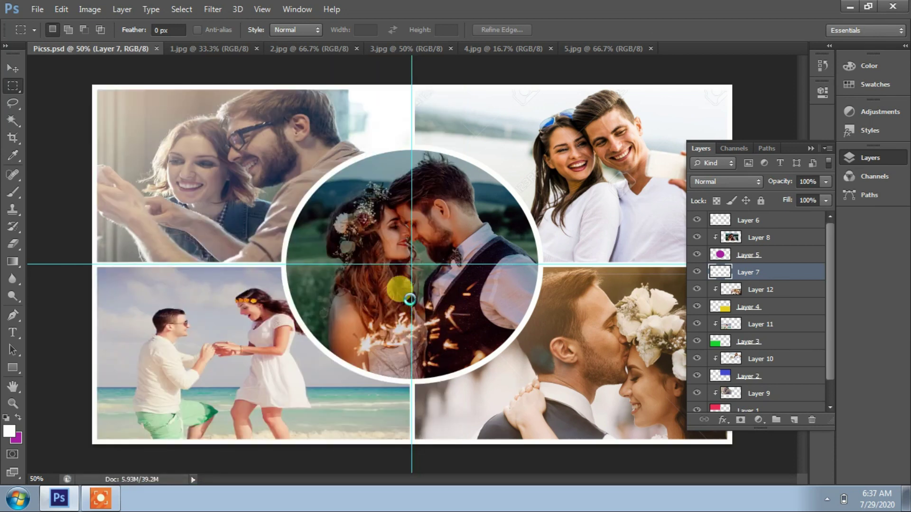
pyautogui.click(518, 124)
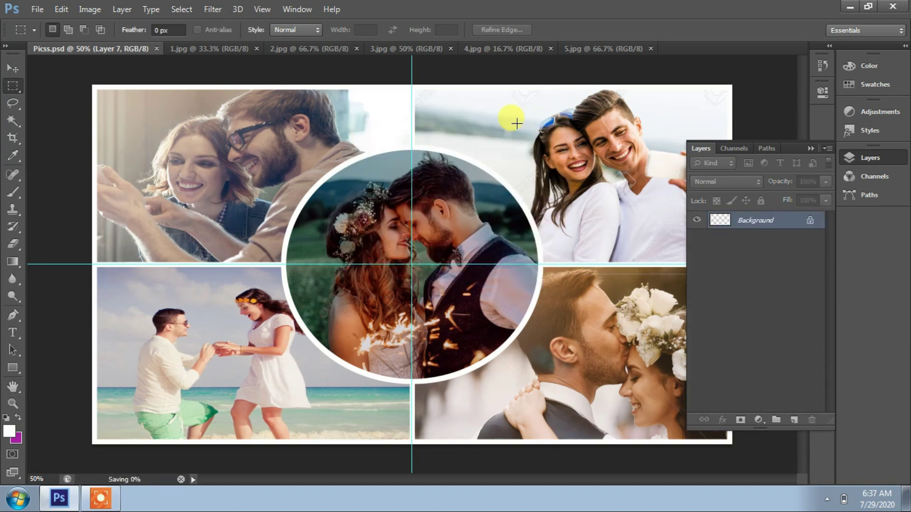
# - From the desktop, open the Collage folder and select Final.jpg (1920 × 1080, 1.16 MB)
pyautogui.press('super+d')
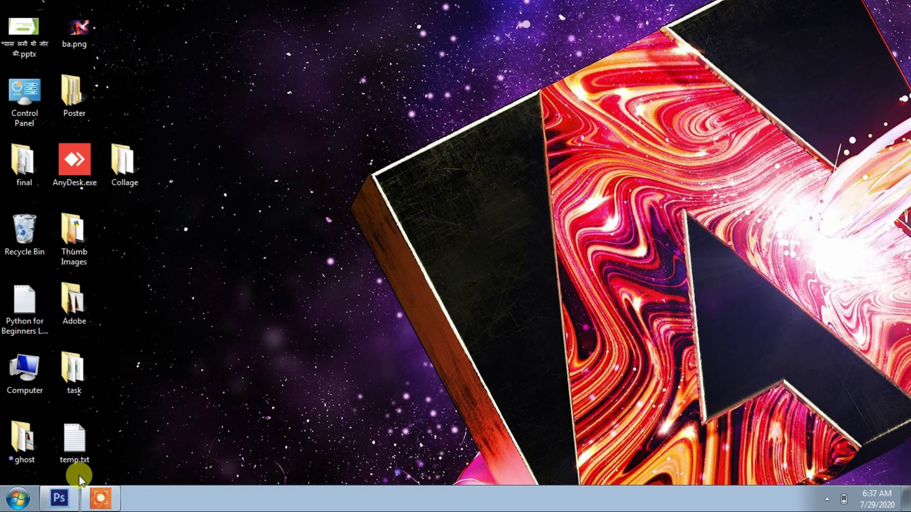
pyautogui.click(127, 180)
pyautogui.doubleClick(127, 180)
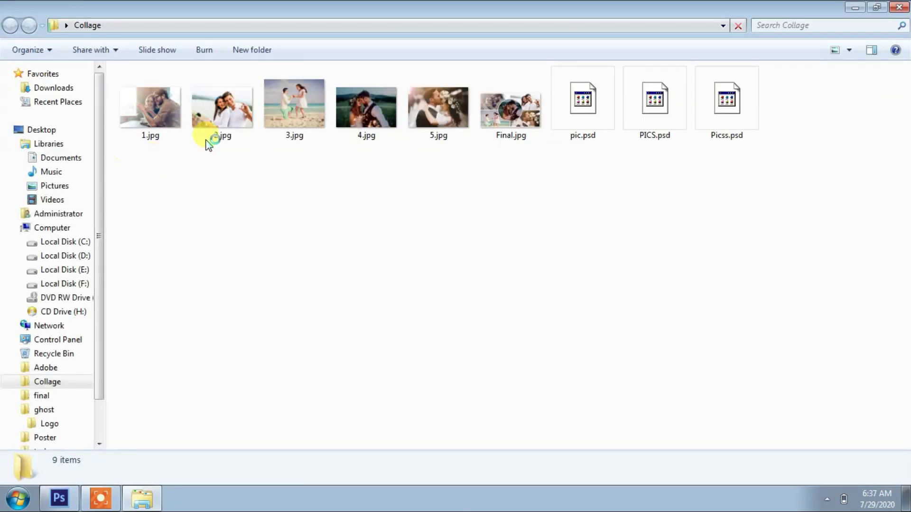
pyautogui.click(517, 118)
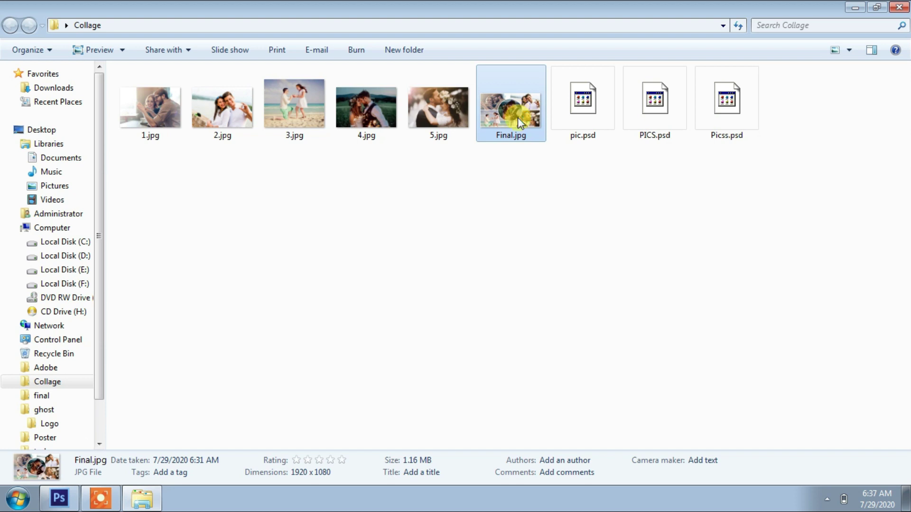
# - Open Final.jpg in Windows Photo Viewer to view the finished collage
pyautogui.doubleClick(517, 118)
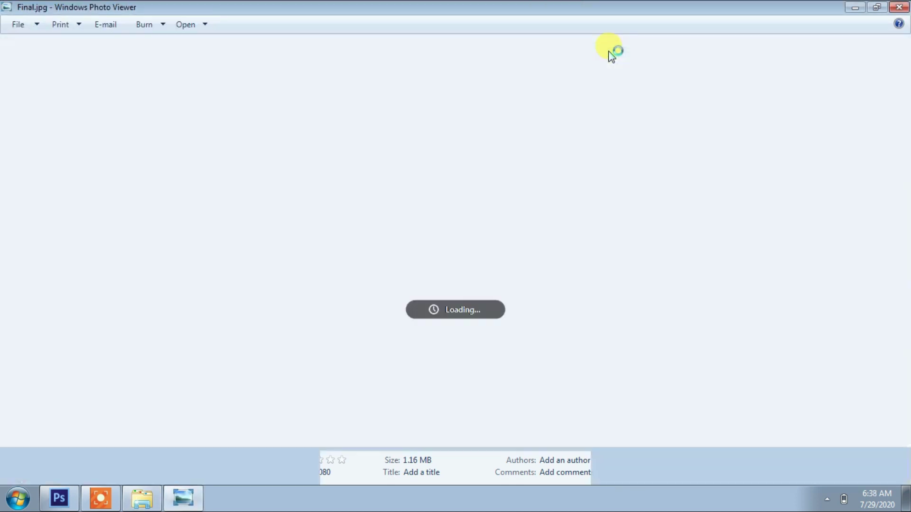